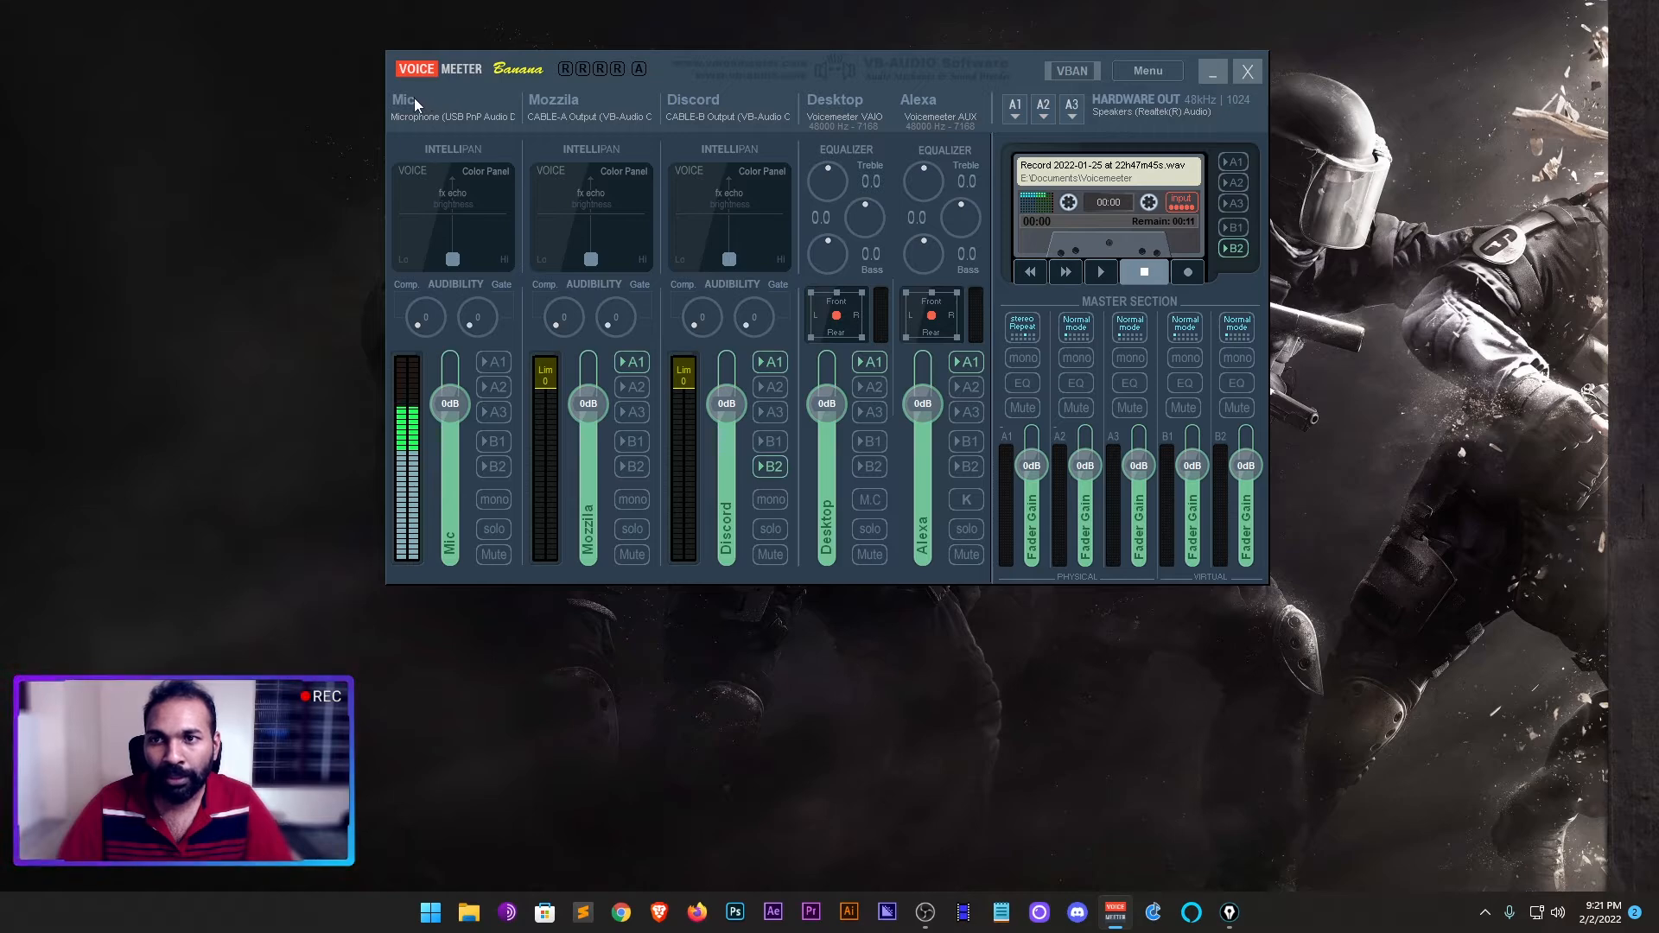
- Check the Mic strip's editable label and list its available input devices, keeping WDM: Microphone (USB PnP Audio Device) selected
right_click(422, 101)
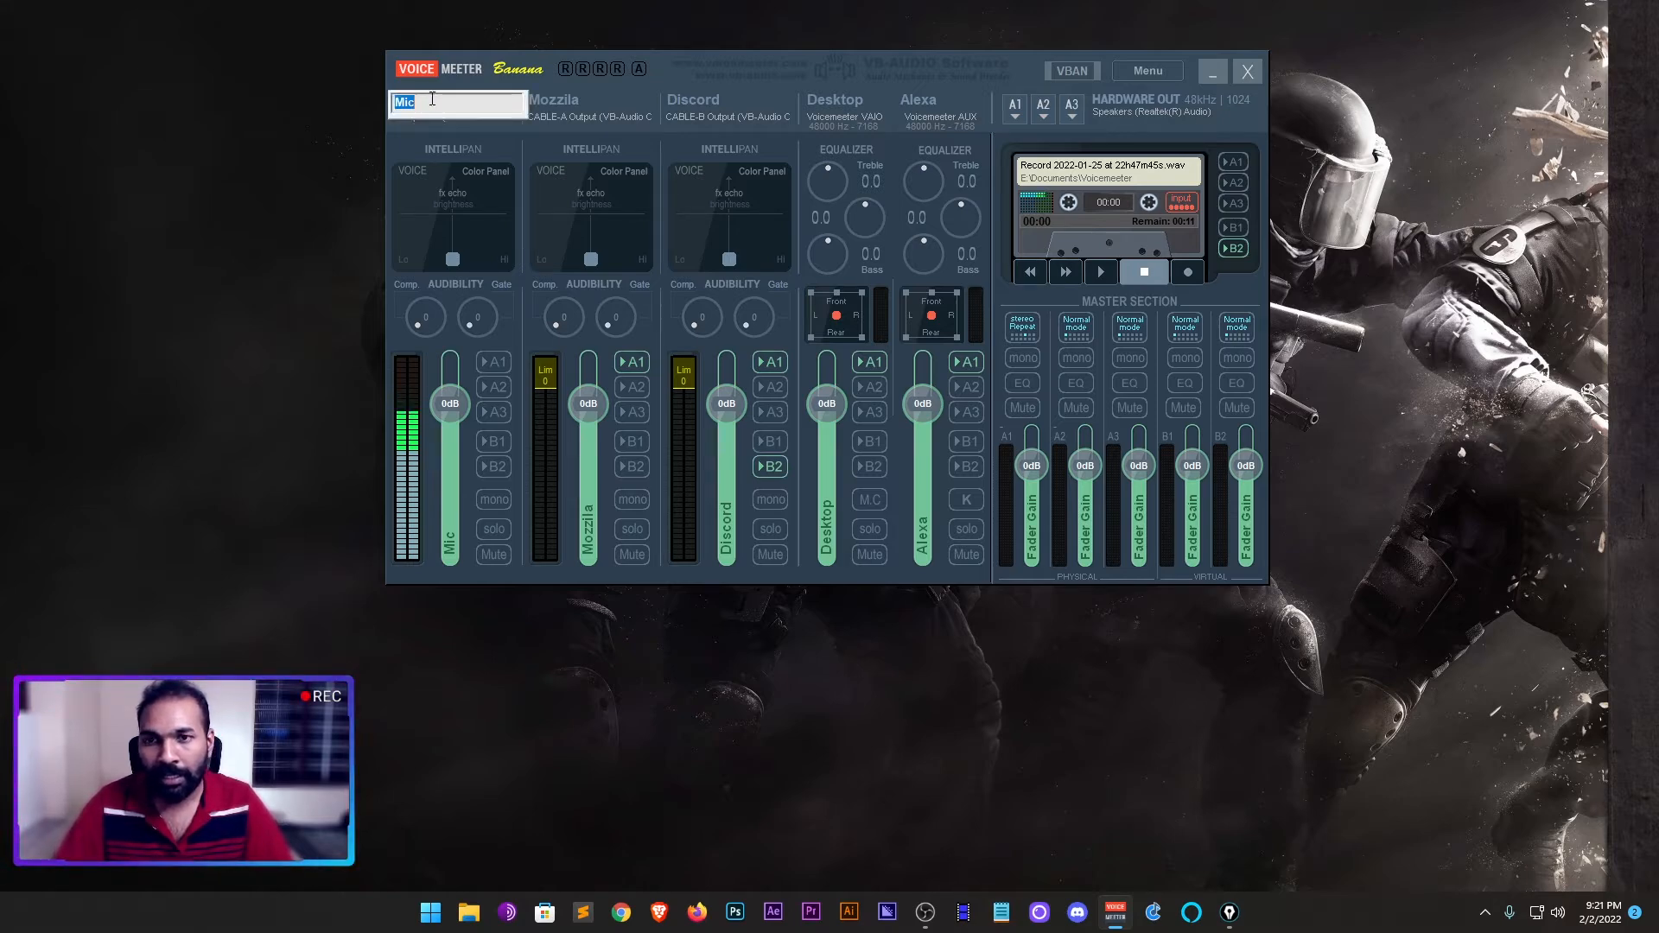
key("Return")
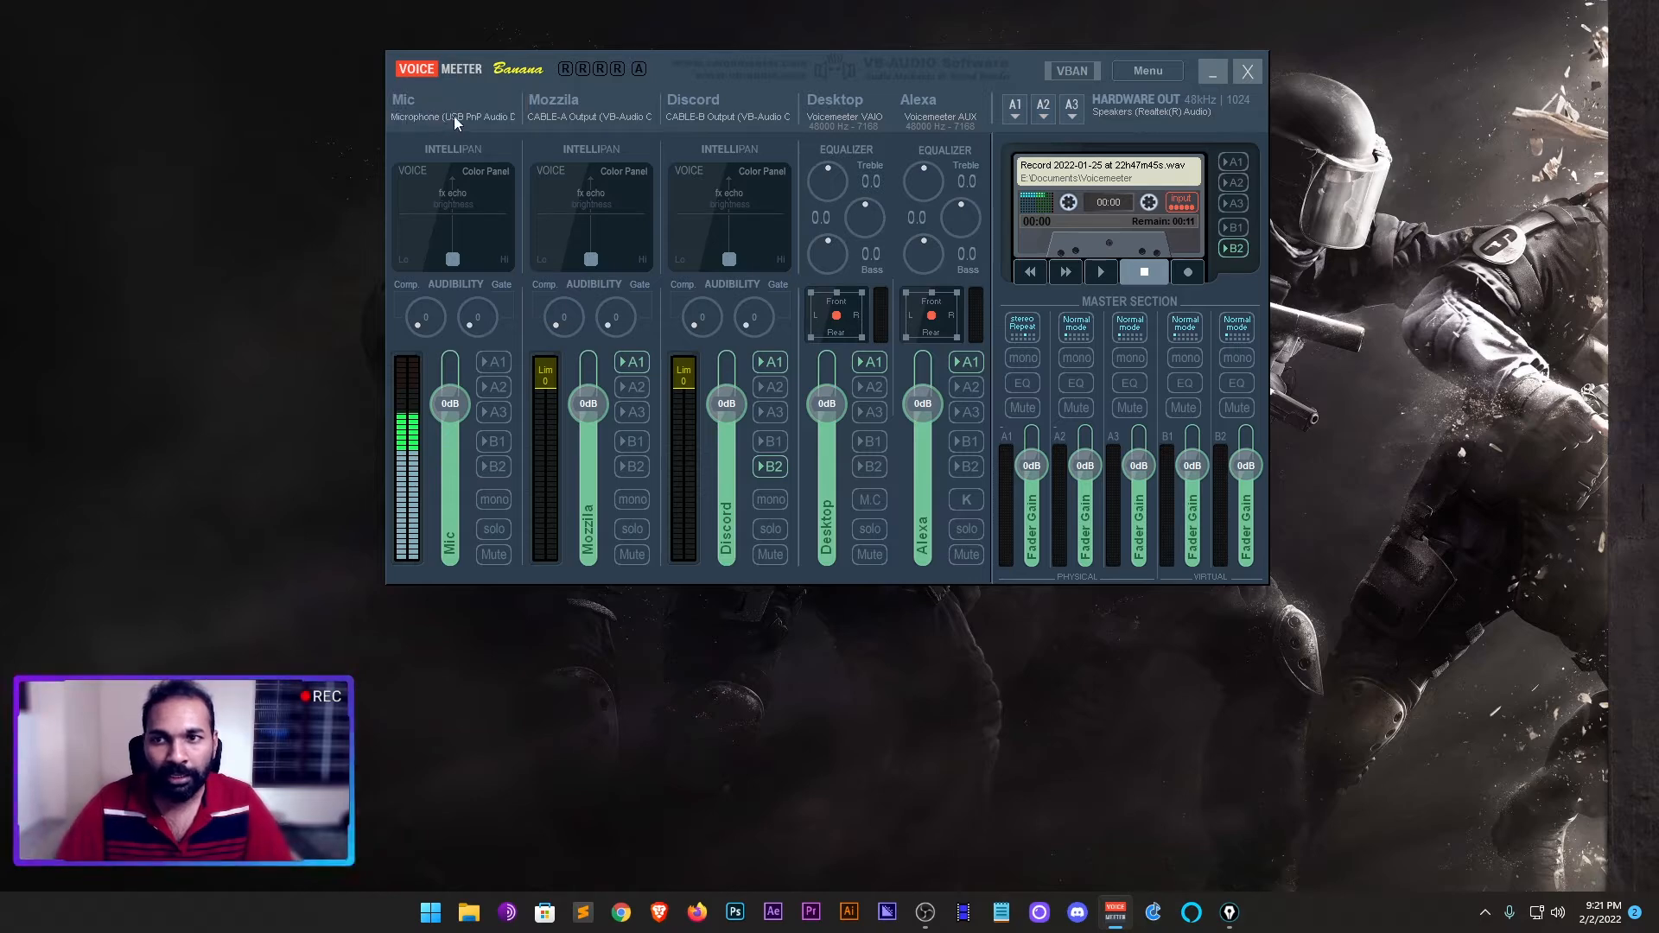
left_click(454, 116)
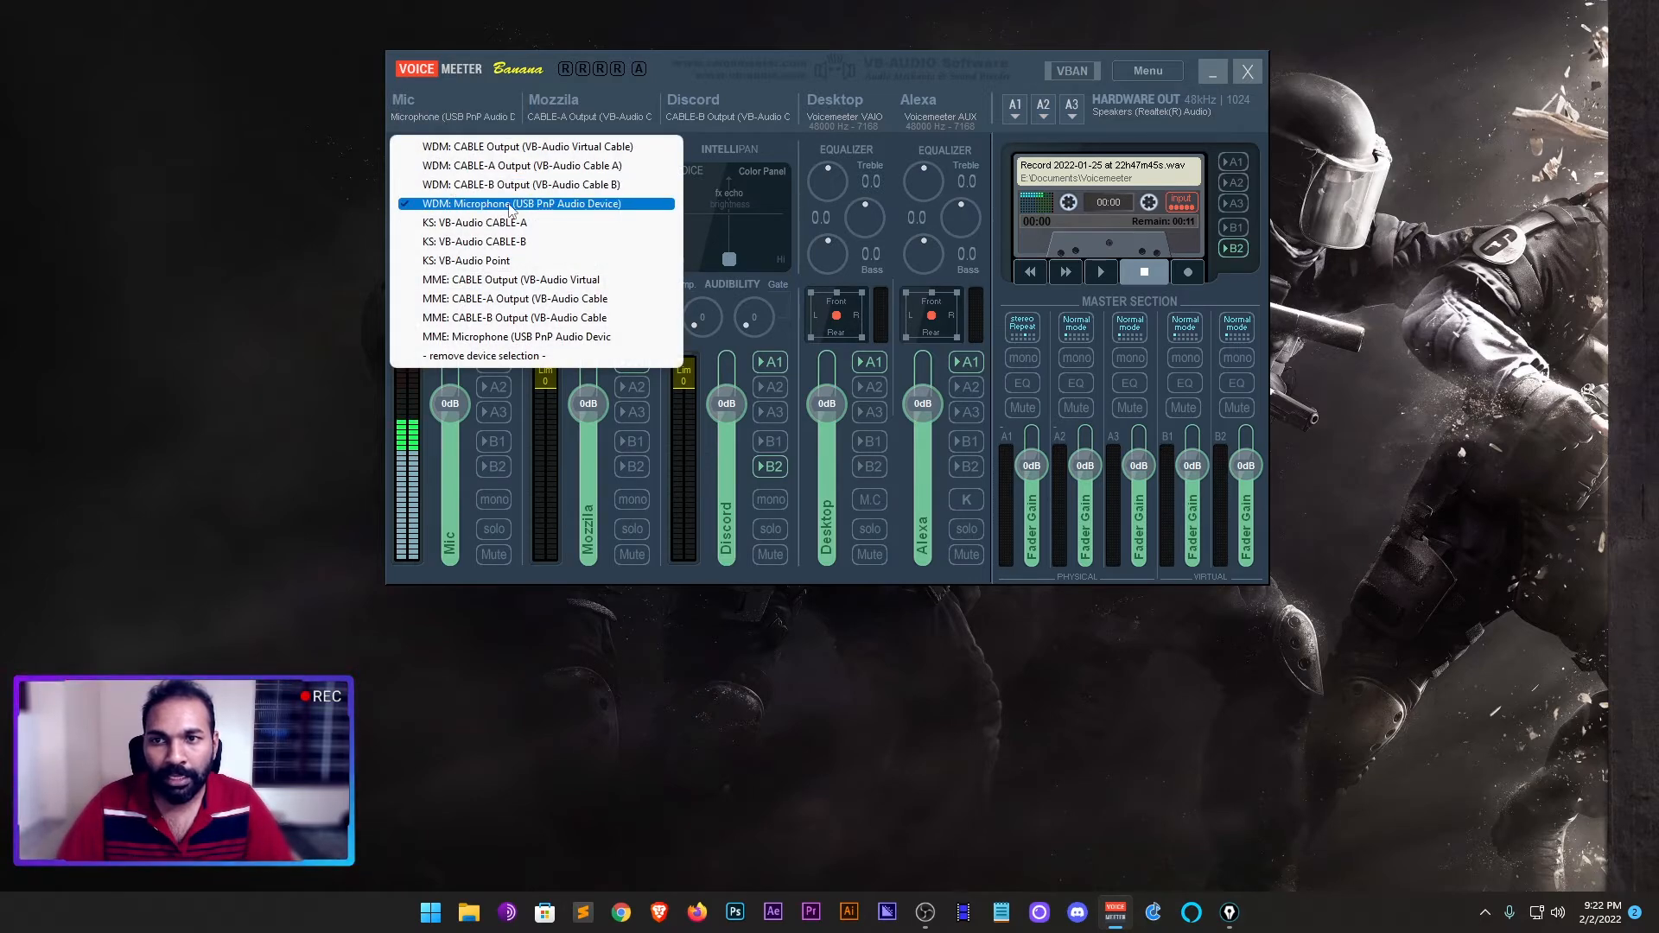
left_click(463, 85)
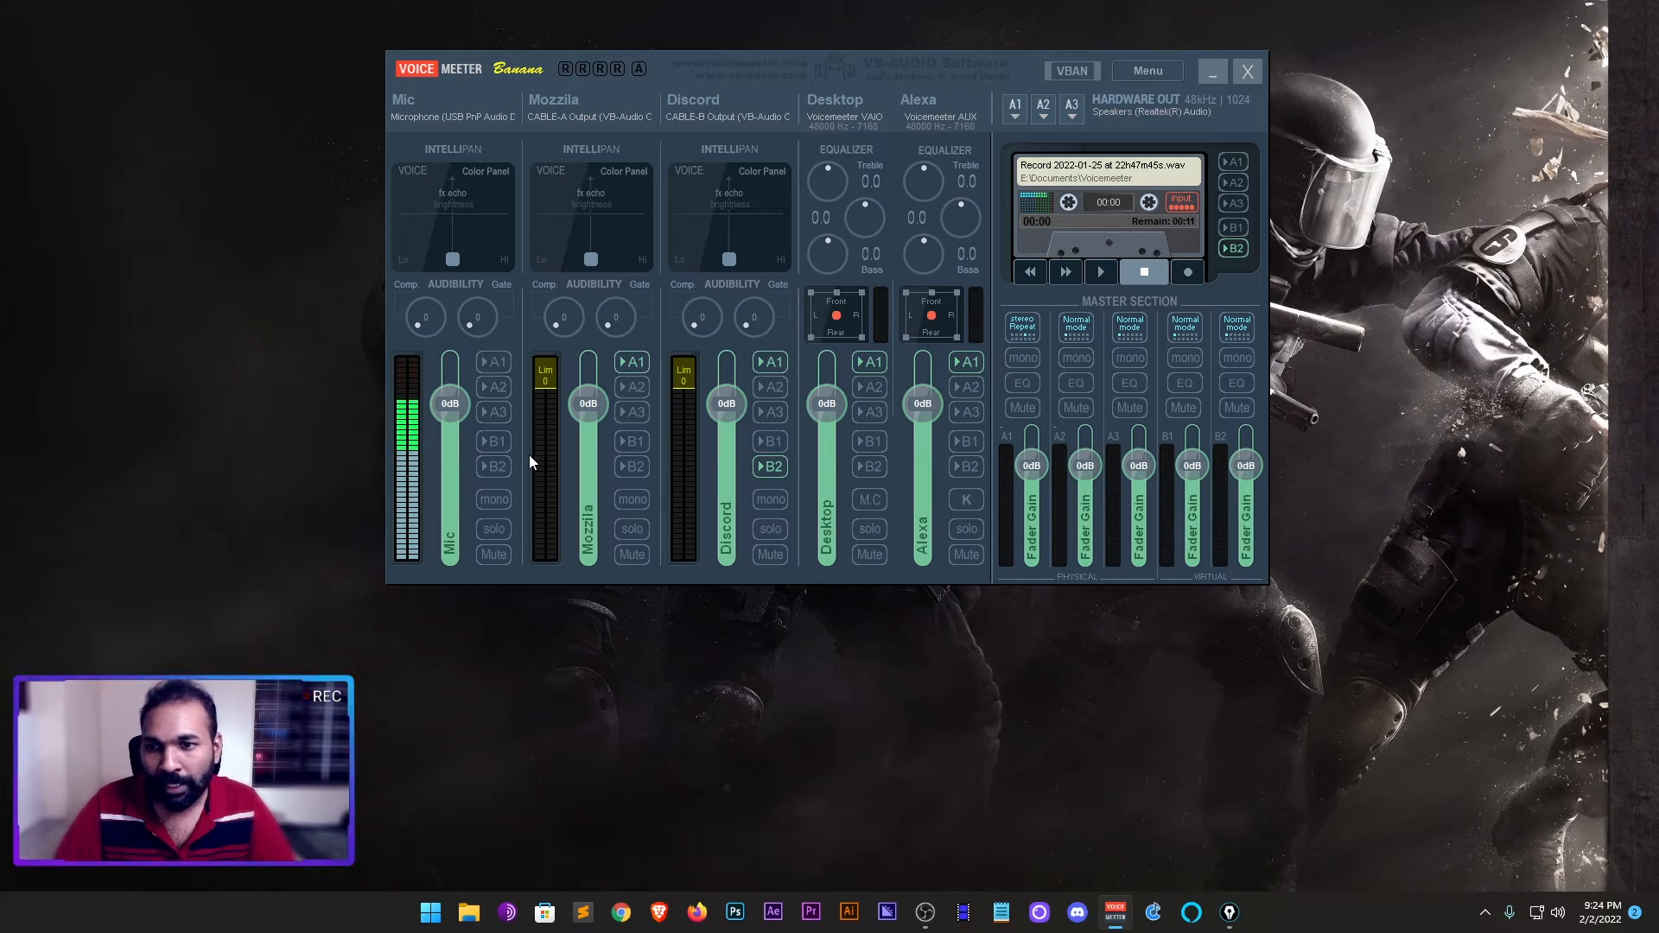
- Route the Mic strip to B1, sketch an arrow through the B1 master to the Desktop strip, and clear the drawing
left_click(499, 440)
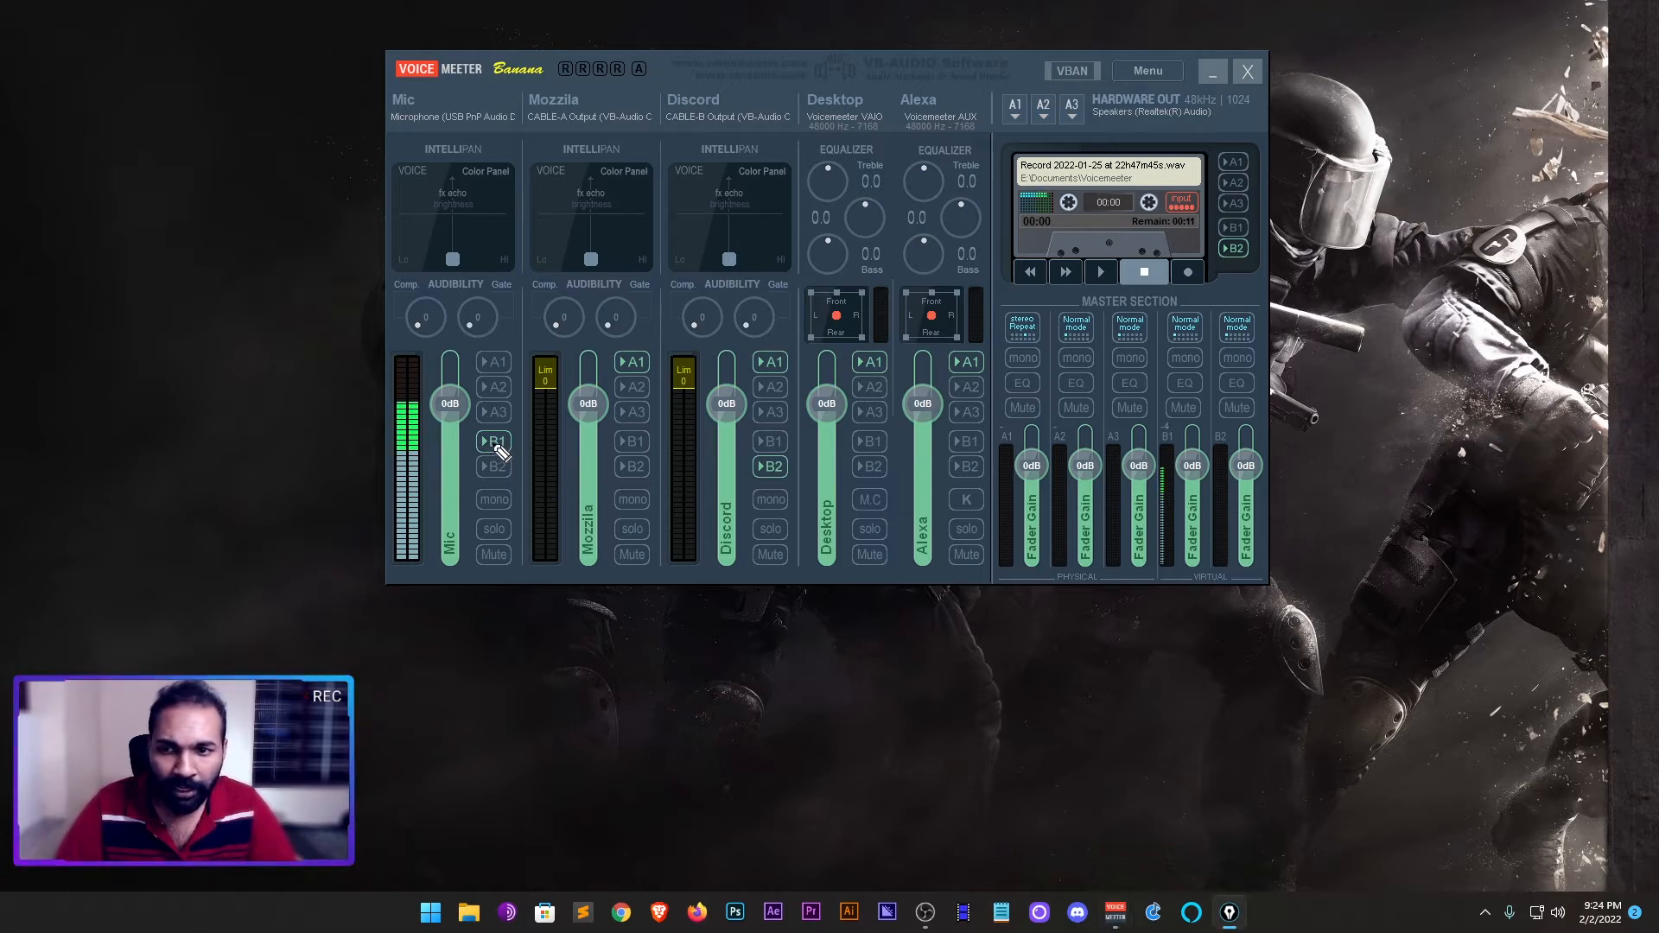
mouse_move(508, 442)
left_mouse_down()
mouse_move(981, 446)
mouse_move(1117, 406)
mouse_move(1178, 432)
mouse_move(1173, 415)
left_mouse_up()
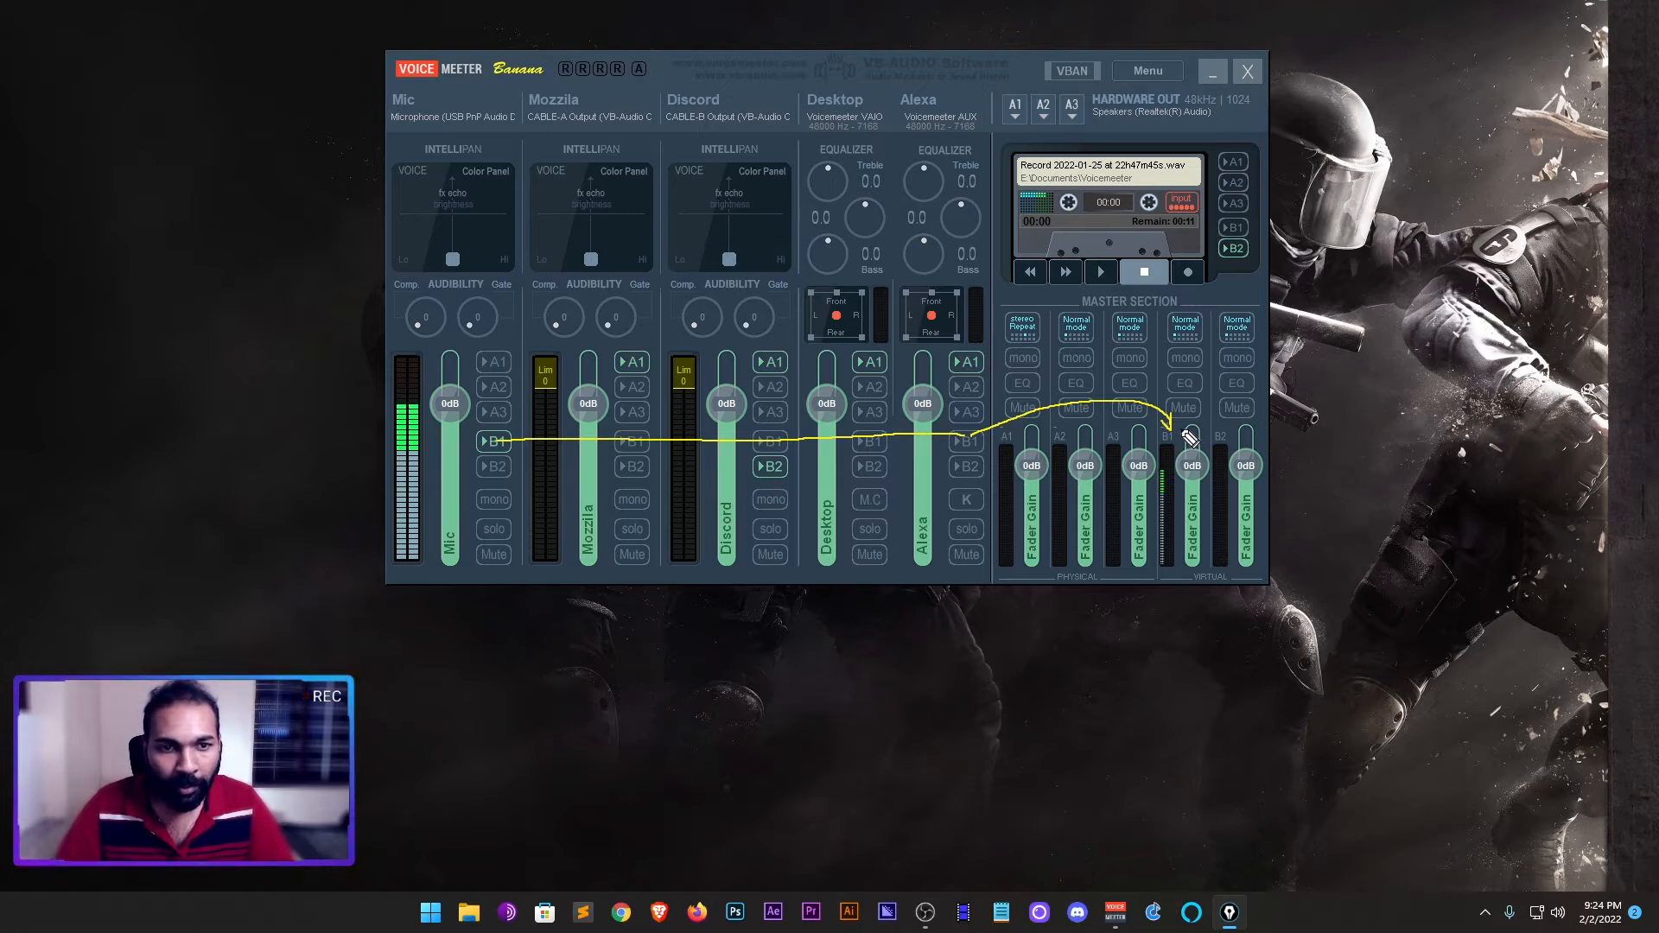
mouse_move(1178, 432)
left_mouse_down()
mouse_move(1168, 398)
mouse_move(884, 120)
left_mouse_up()
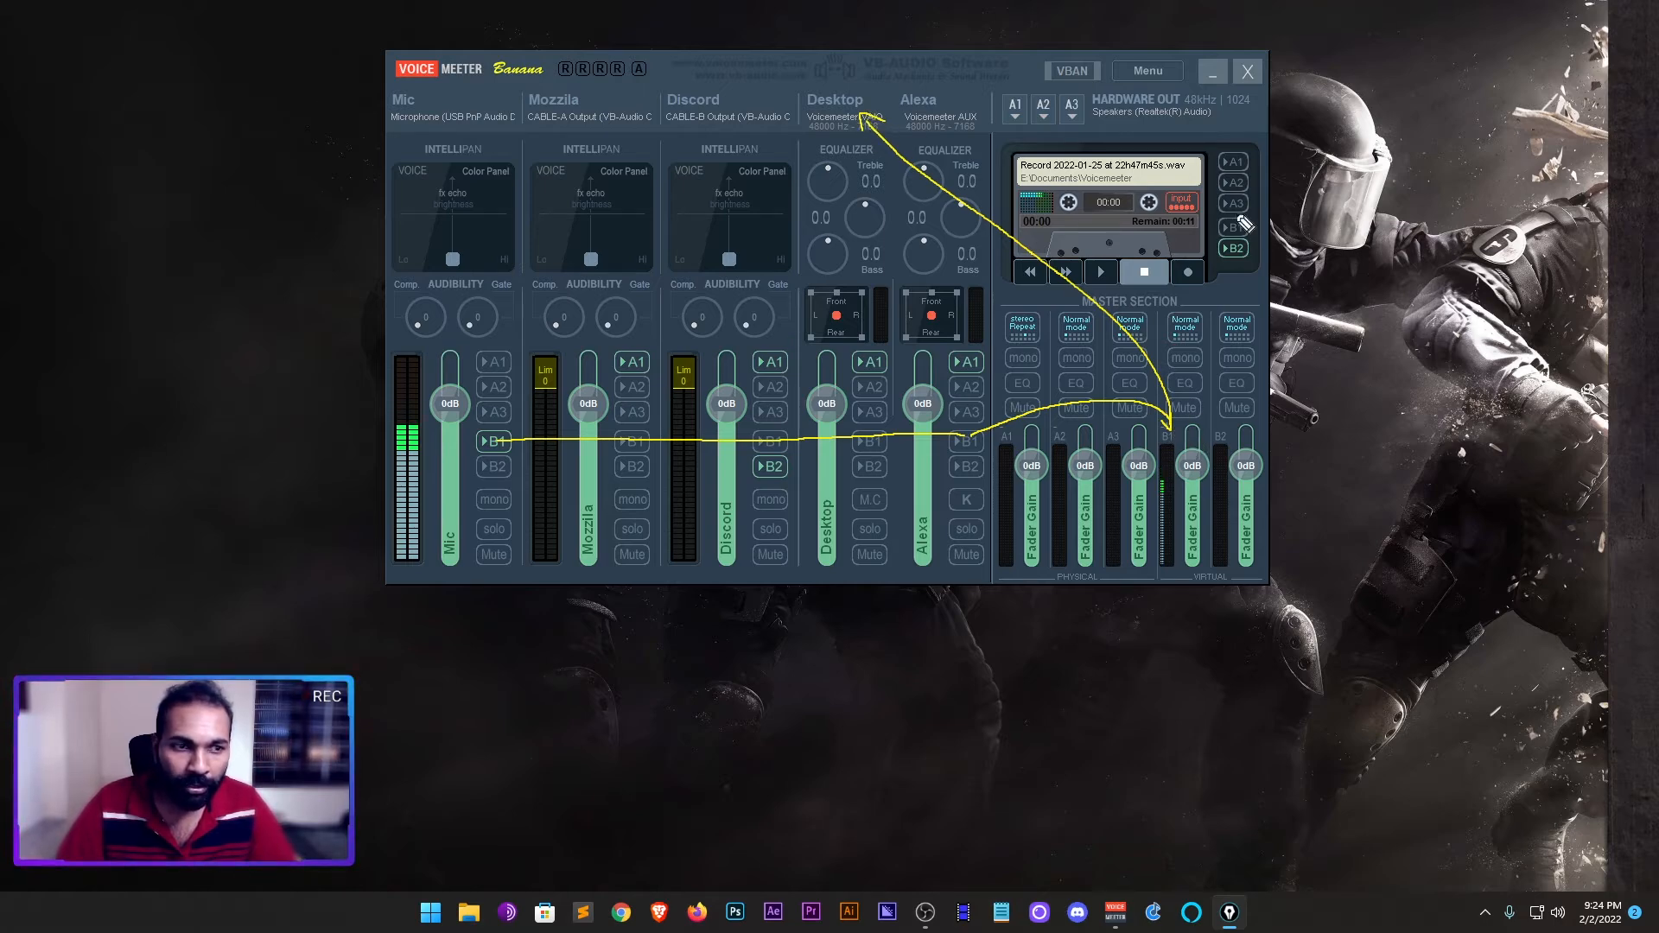
key("ctrl+shift+7")
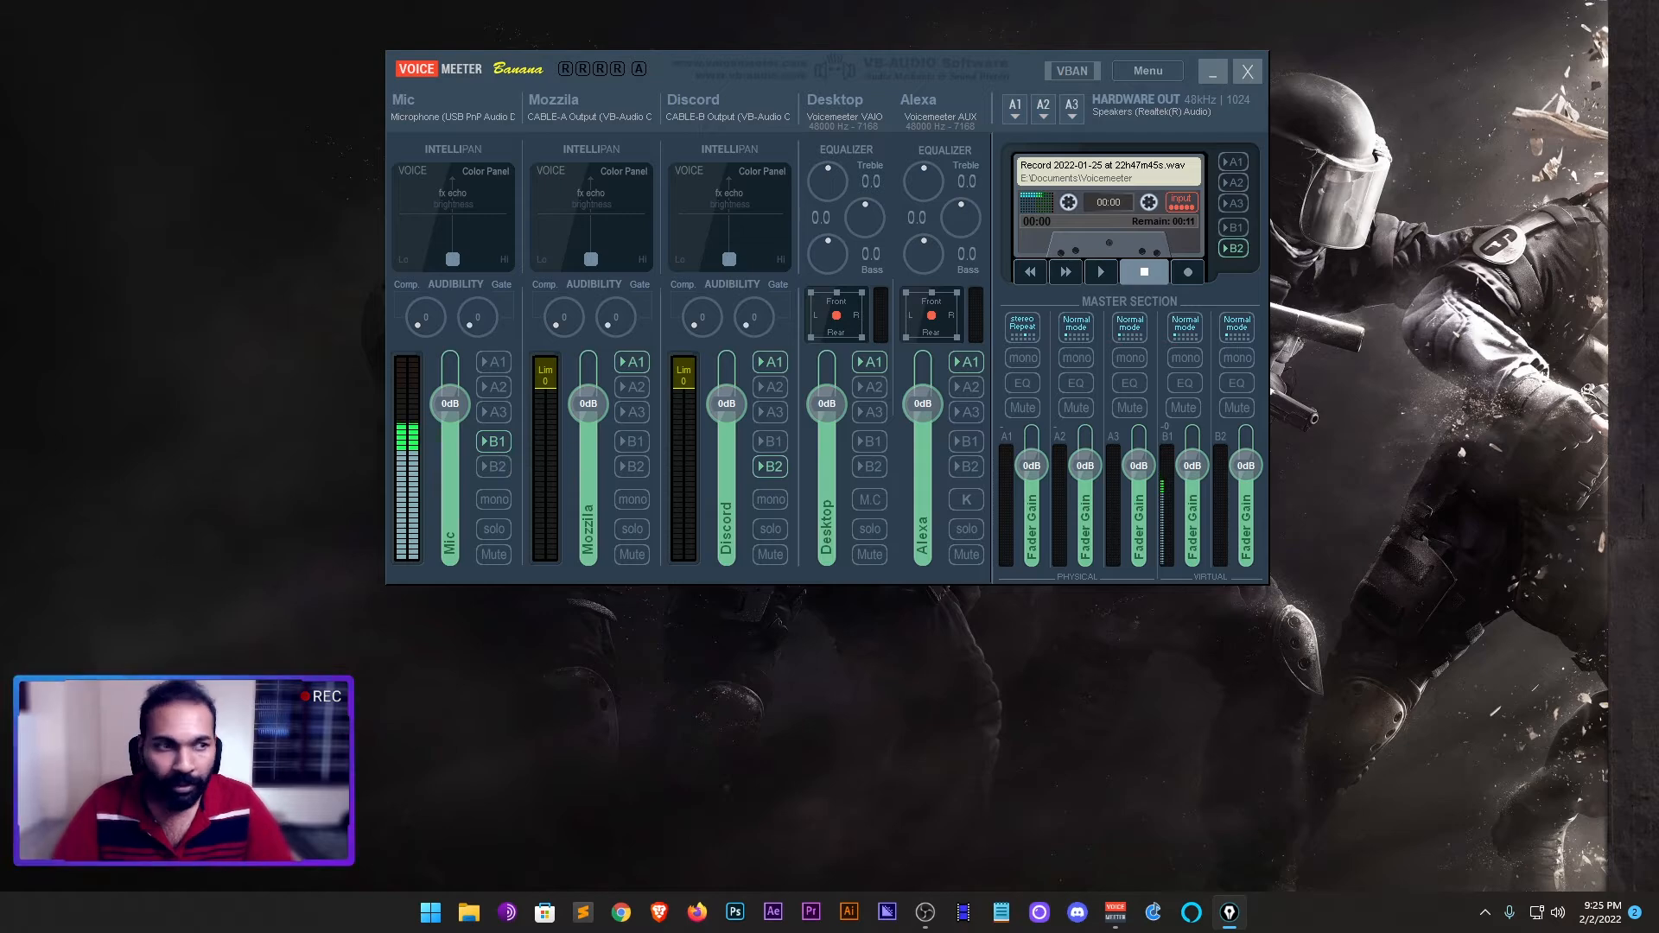
- Switch the Mic strip's routing from B1 to B2, sketch the path to the B2 master, and clear the drawing
left_click(494, 441)
left_click(495, 467)
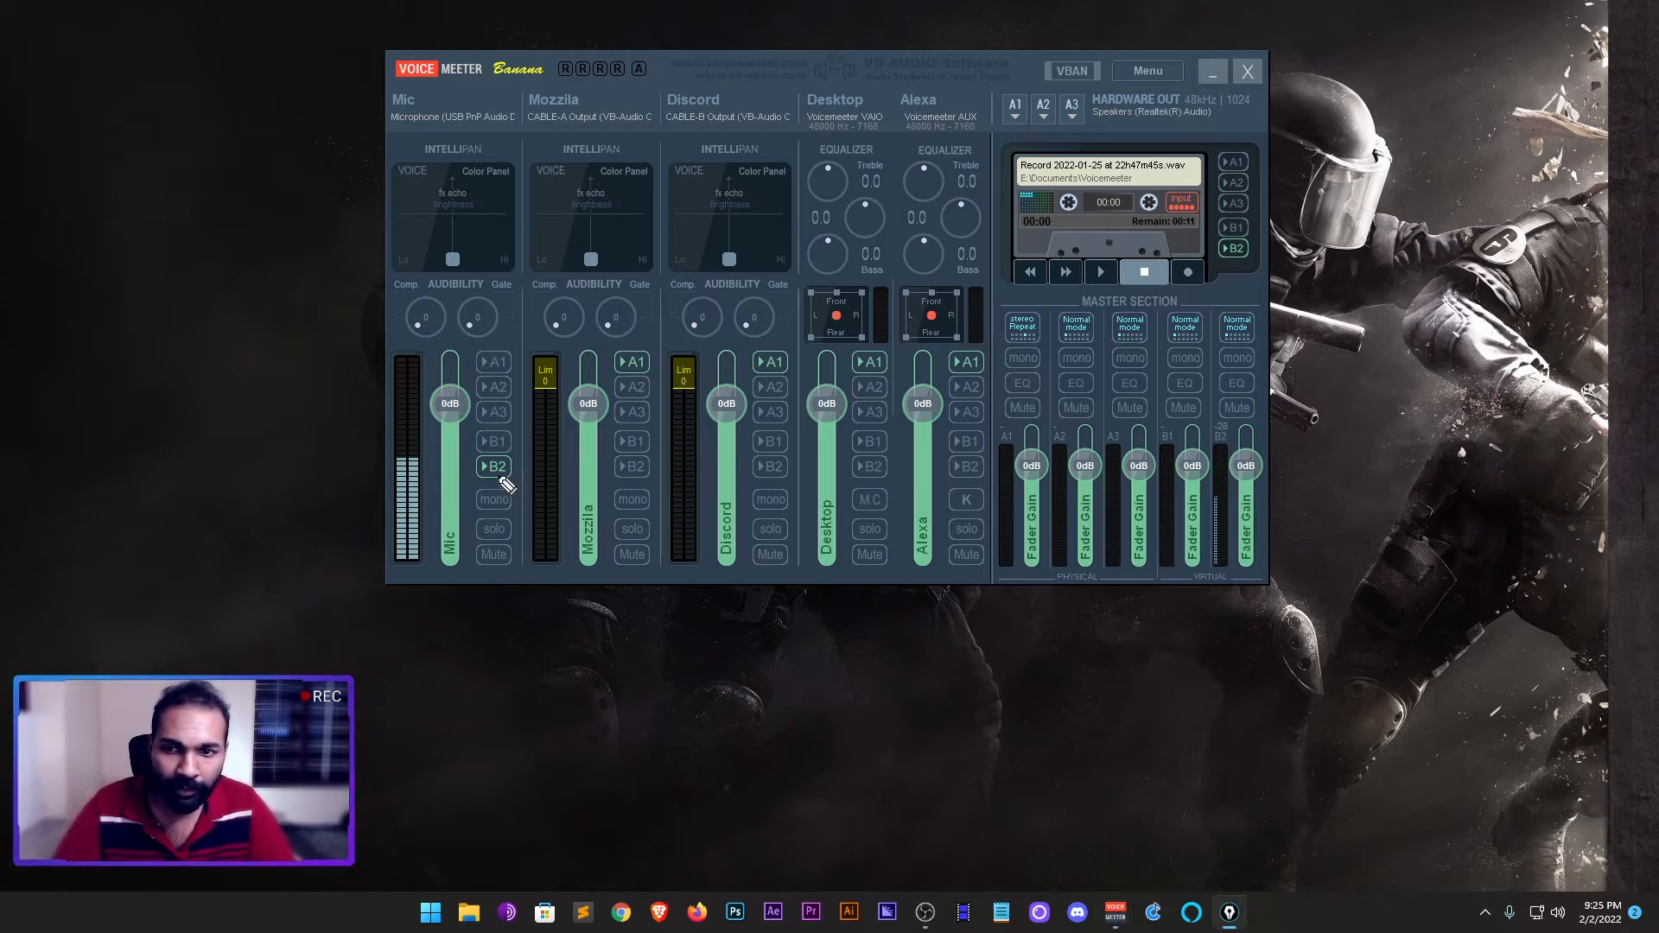
mouse_move(503, 467)
left_mouse_down()
mouse_move(1026, 470)
mouse_move(1073, 479)
mouse_move(978, 469)
mouse_move(1022, 515)
mouse_move(1142, 532)
mouse_move(1221, 480)
mouse_move(1231, 450)
mouse_move(1258, 471)
mouse_move(1239, 450)
mouse_move(1255, 389)
left_mouse_up()
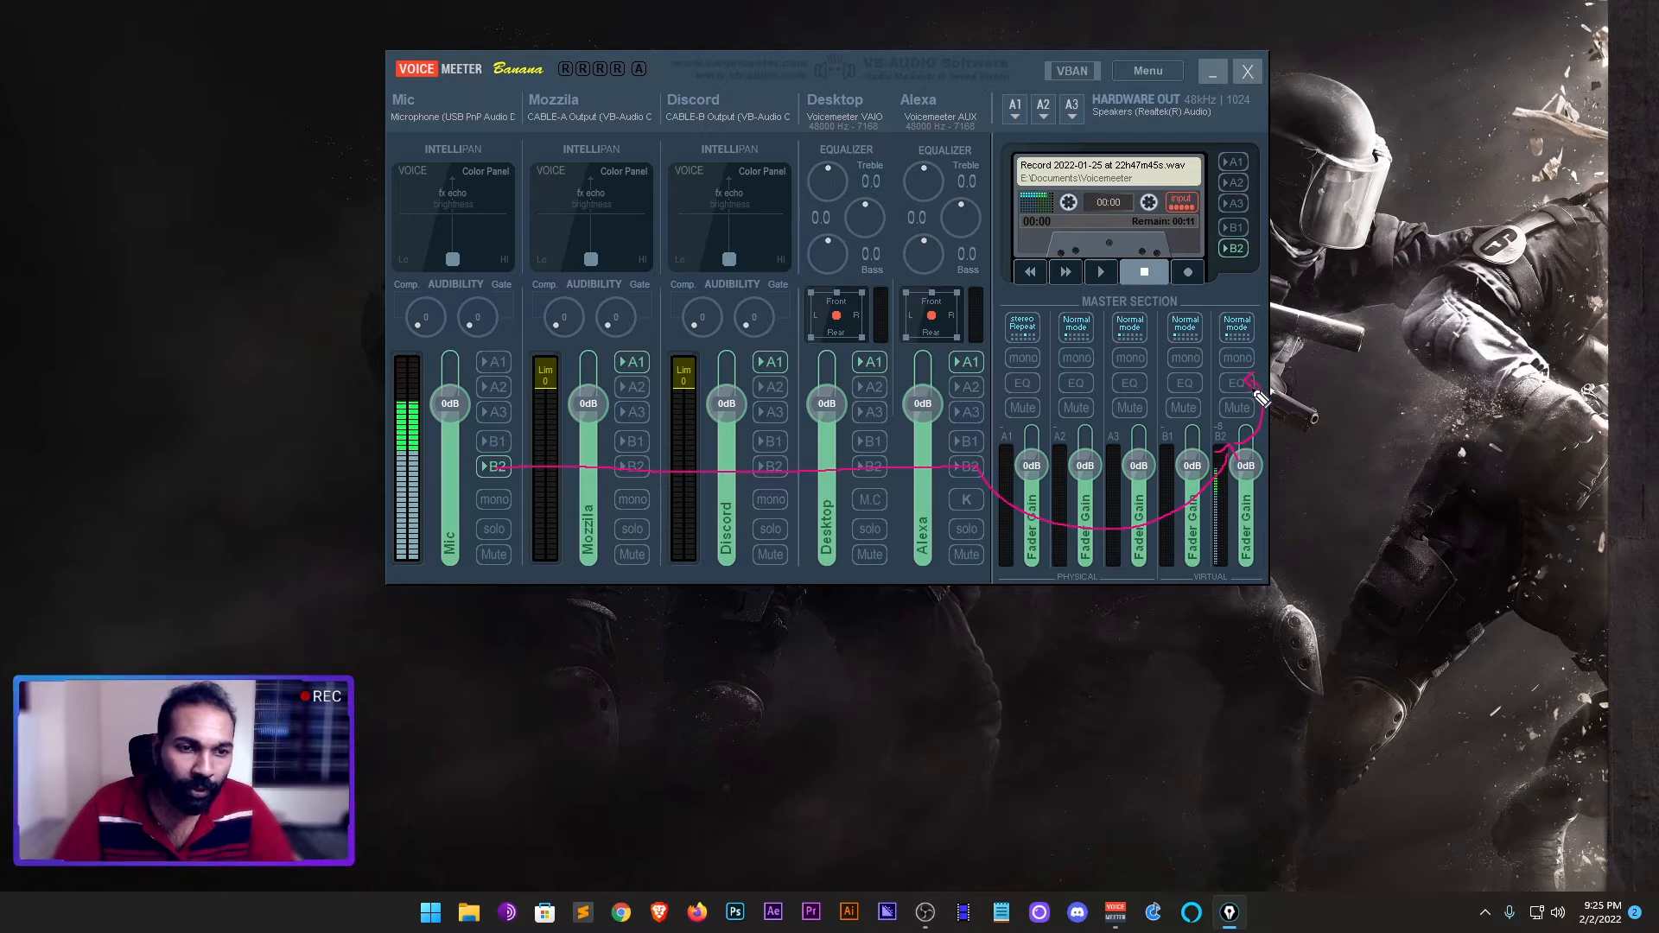
key("ctrl+shift+7")
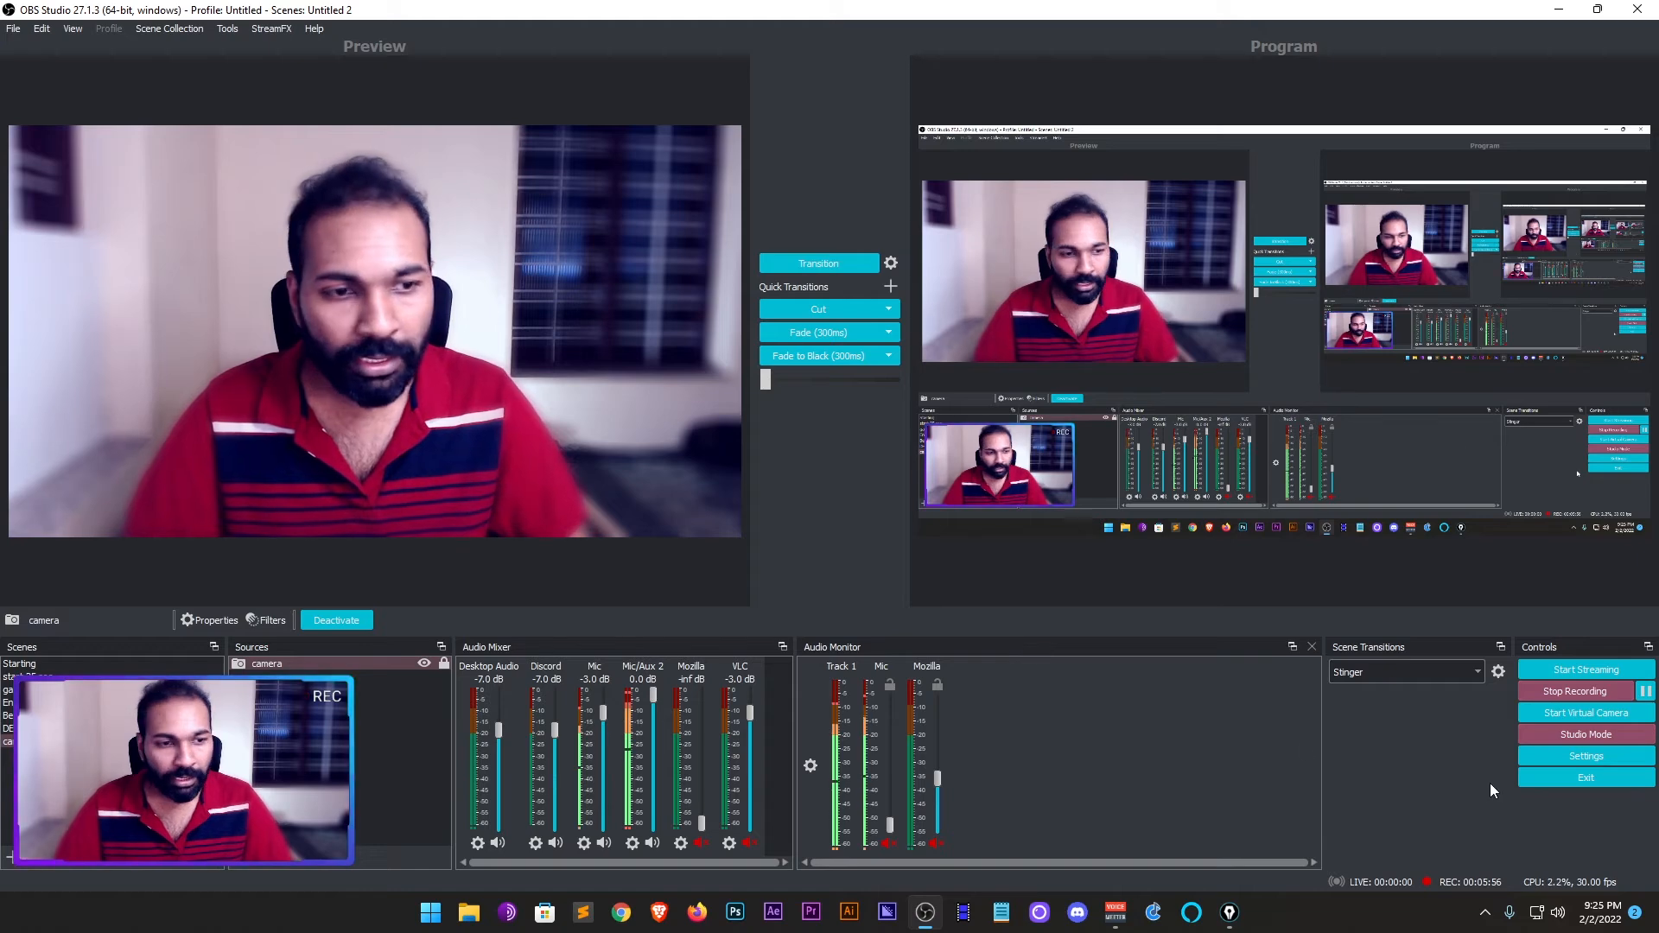
- Compare OBS Studio's global audio devices with the Mic strip's B2 routing in Voicemeeter, and close the settings
left_click(1600, 759)
left_click(458, 294)
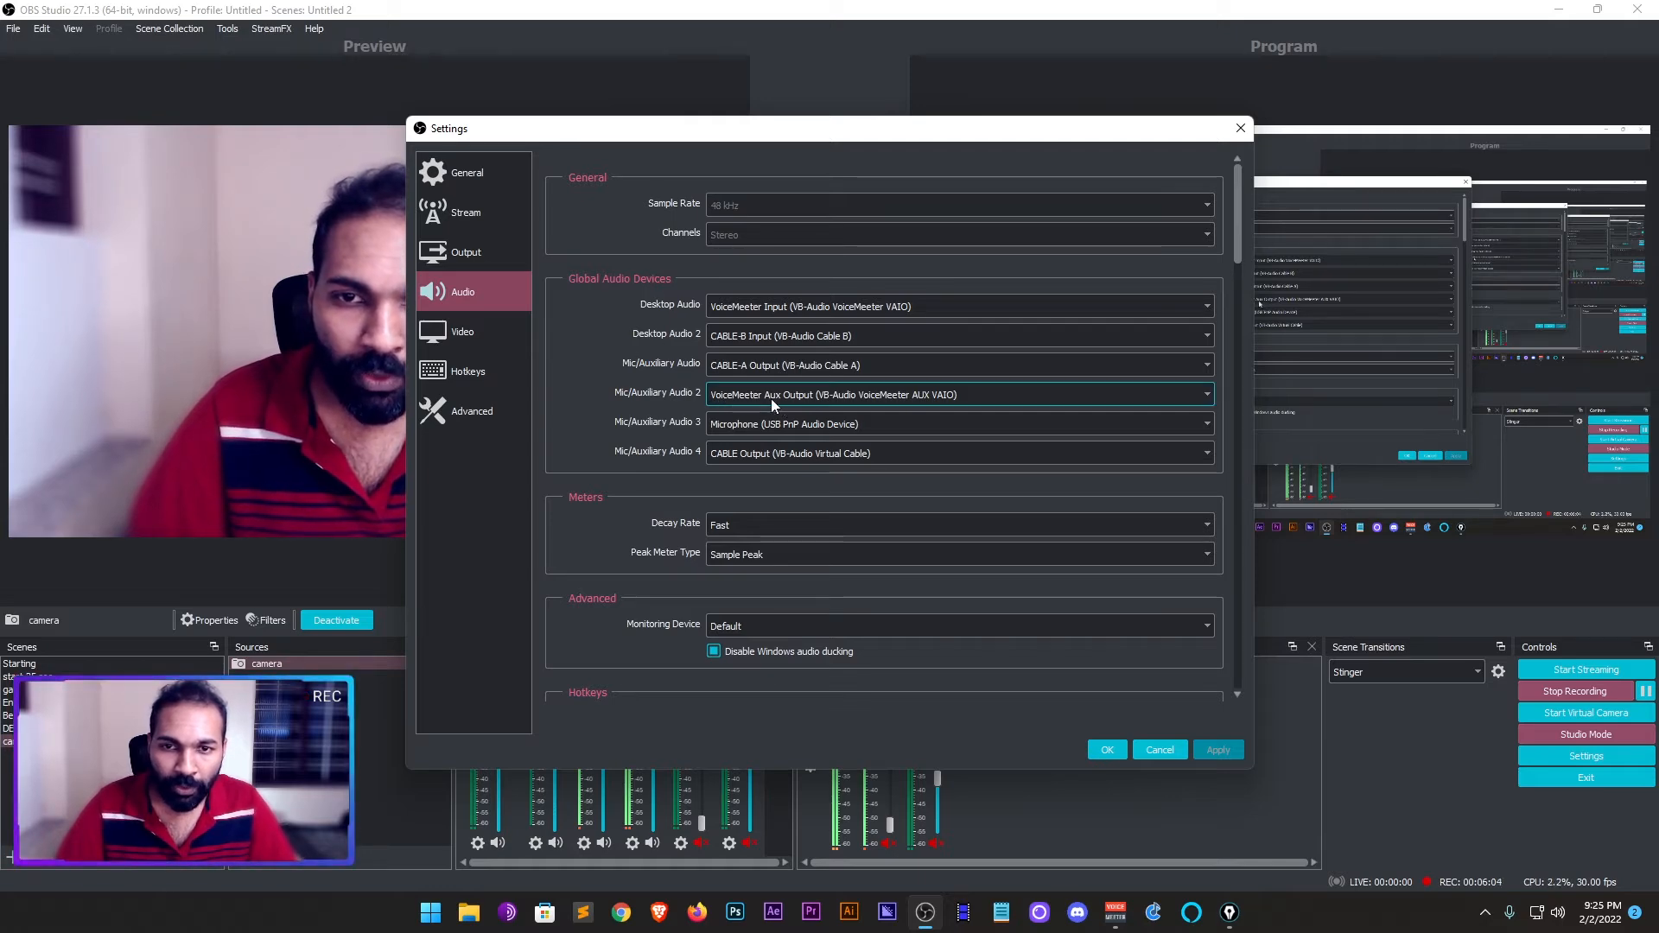
left_click(1126, 916)
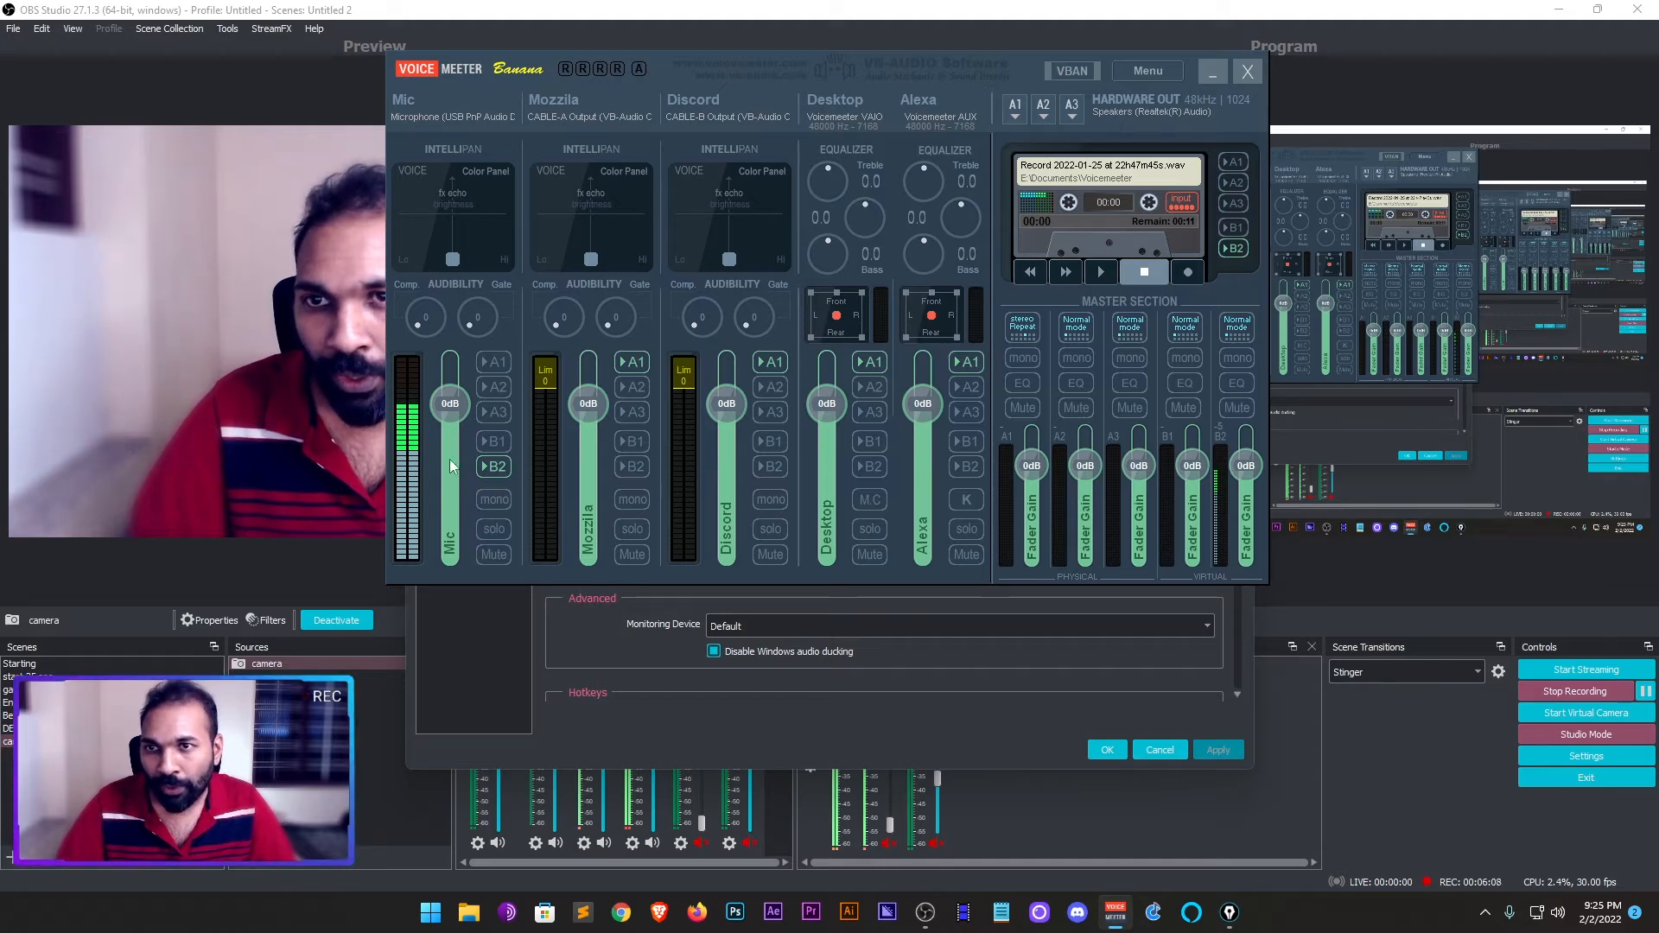
left_click(496, 466)
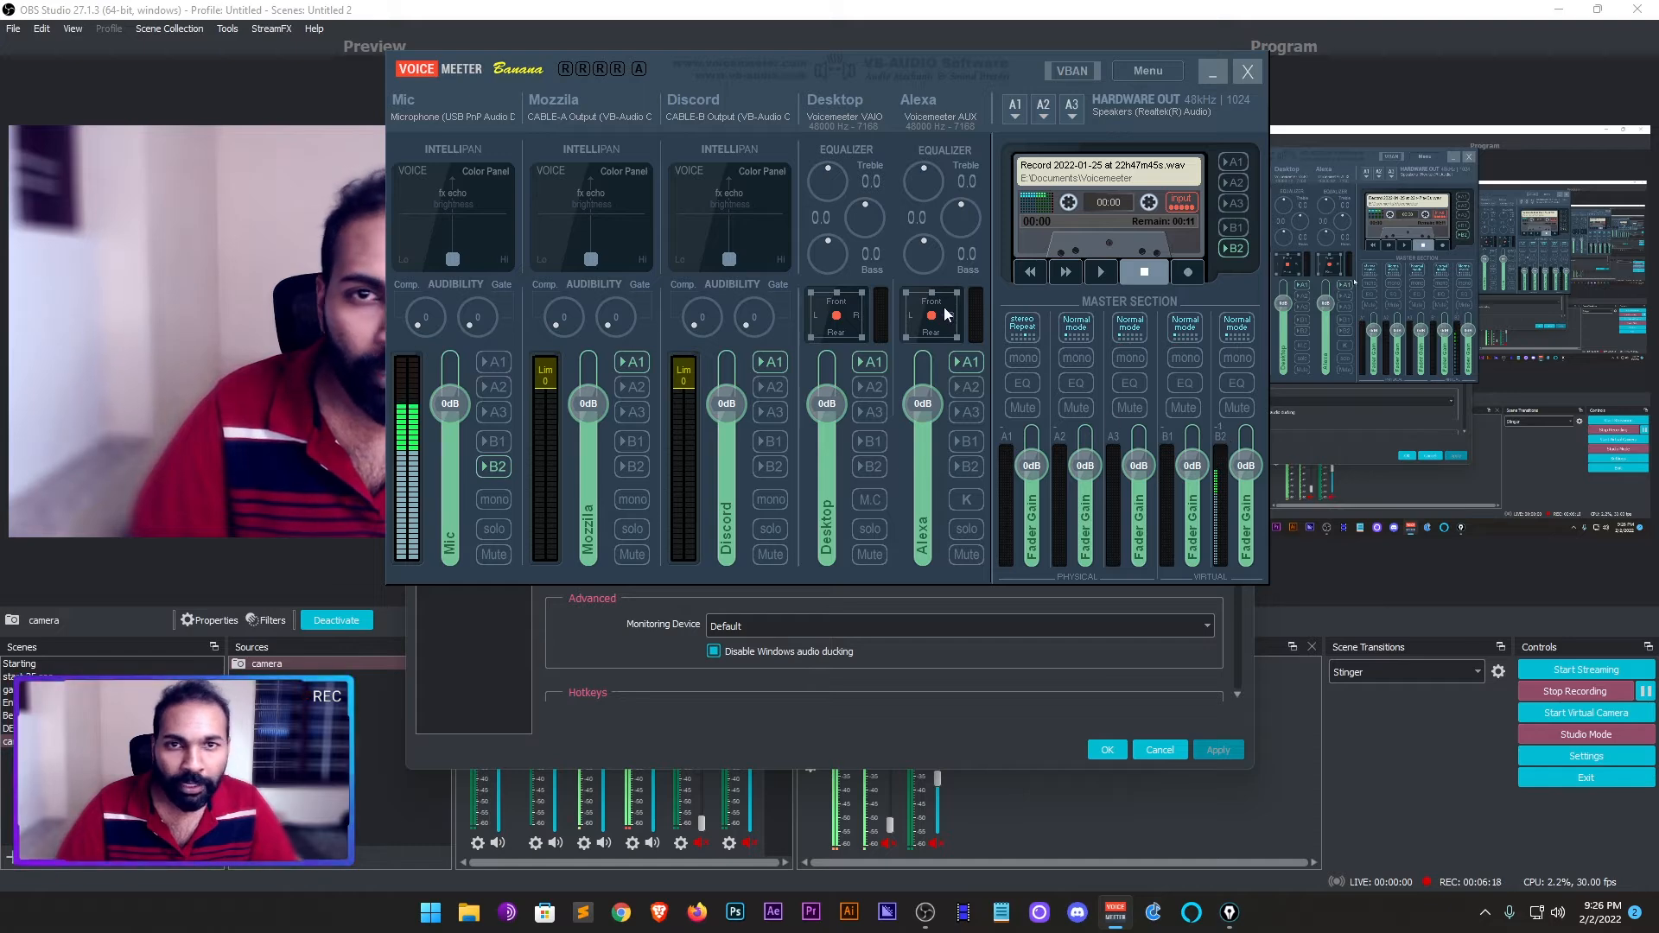
left_click(1214, 72)
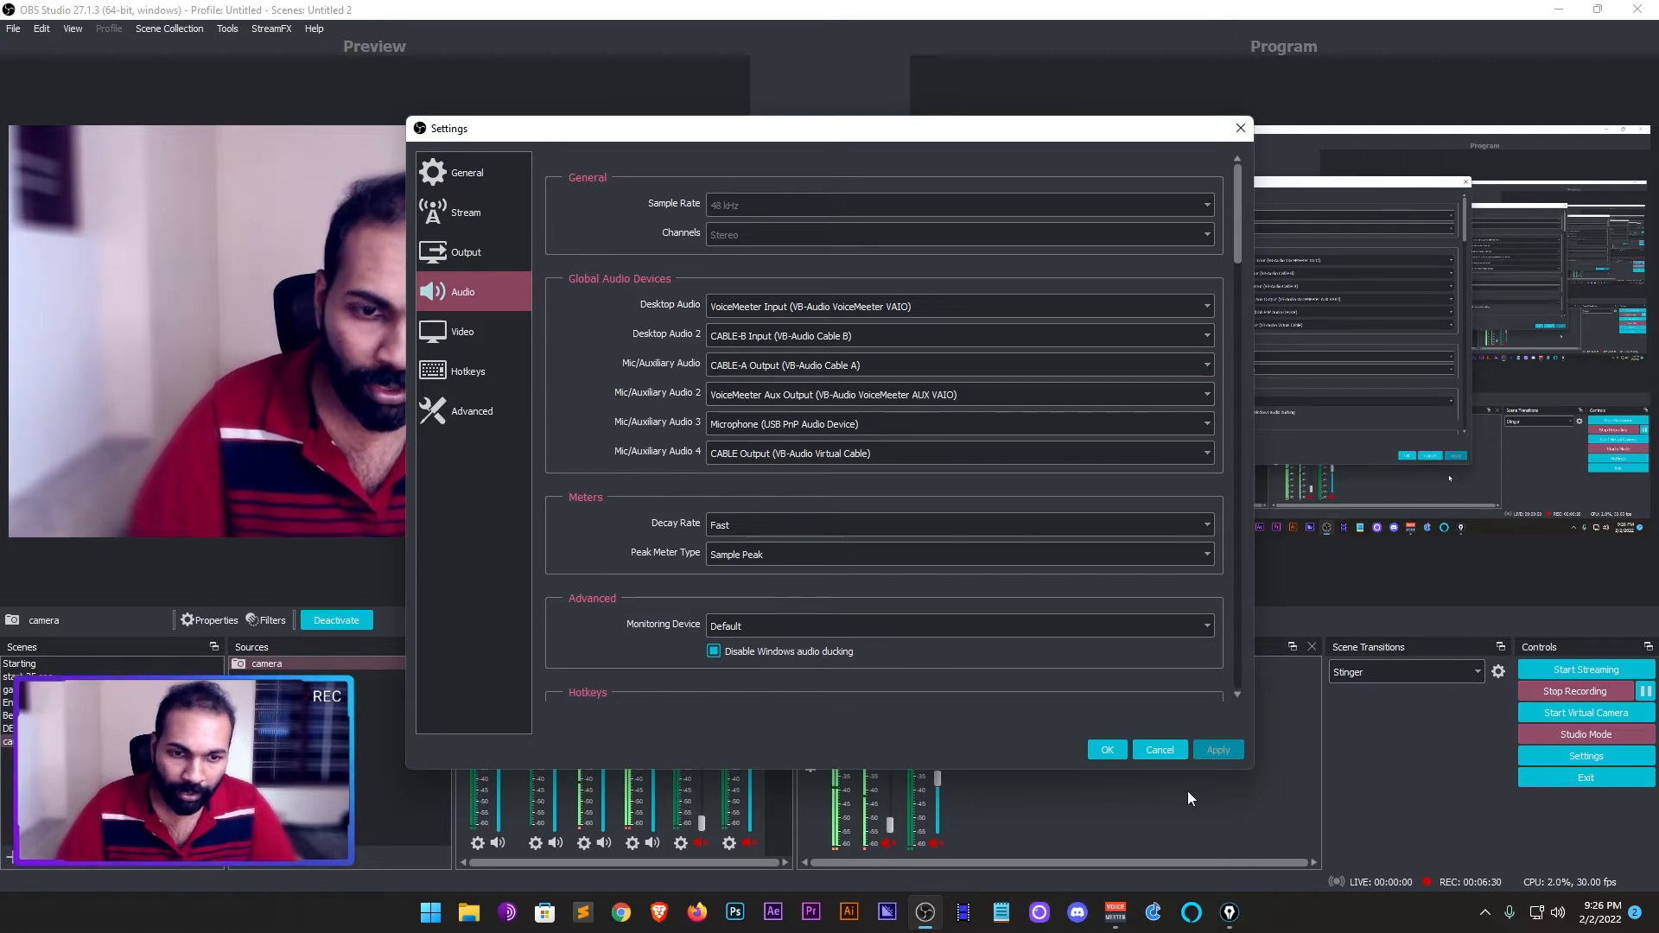
left_click(1108, 750)
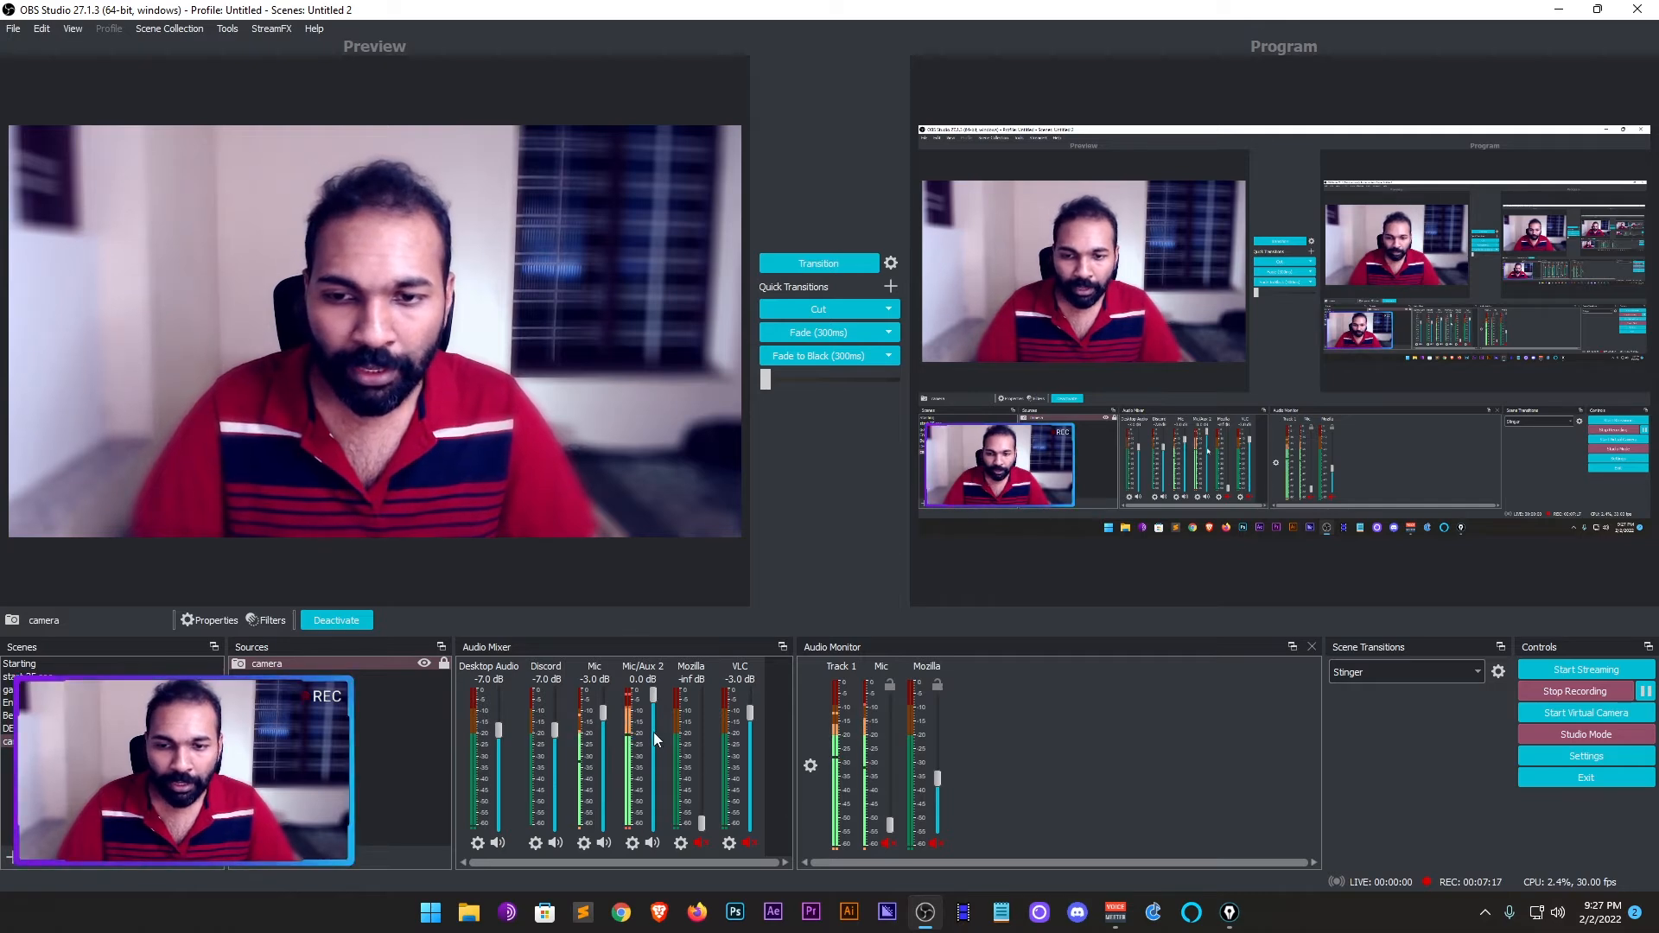
- Toggle the Mic strip's B2 routing in Voicemeeter to test the Mic/Aux 2 level in OBS, leaving it off
left_click(1116, 915)
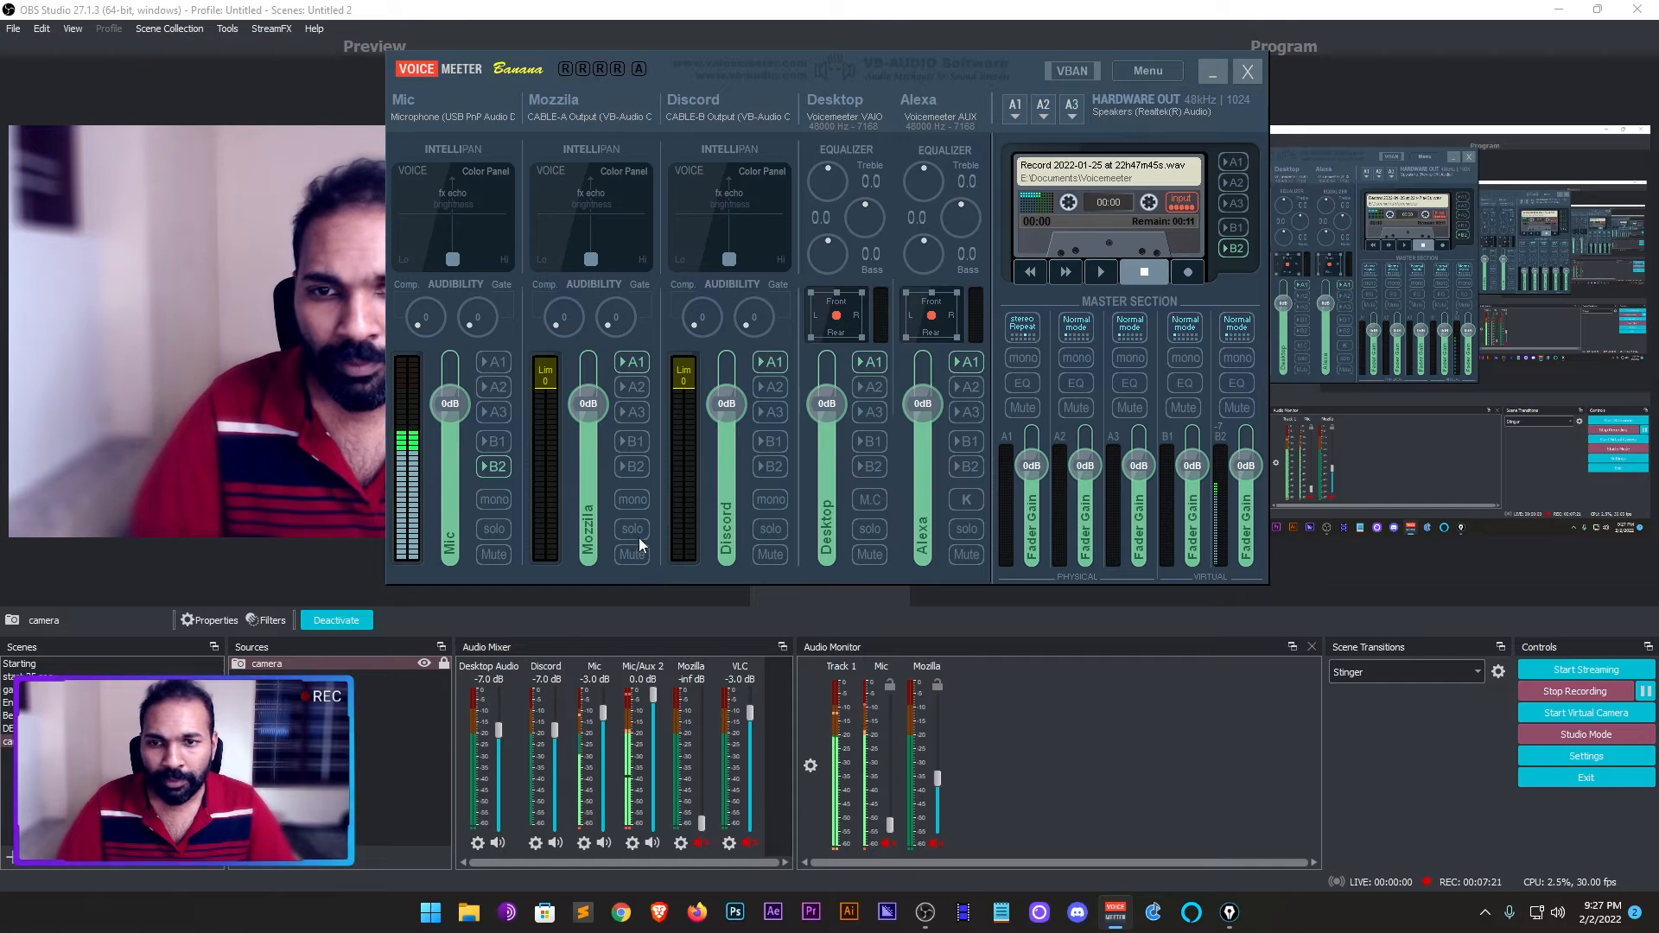
left_click(494, 465)
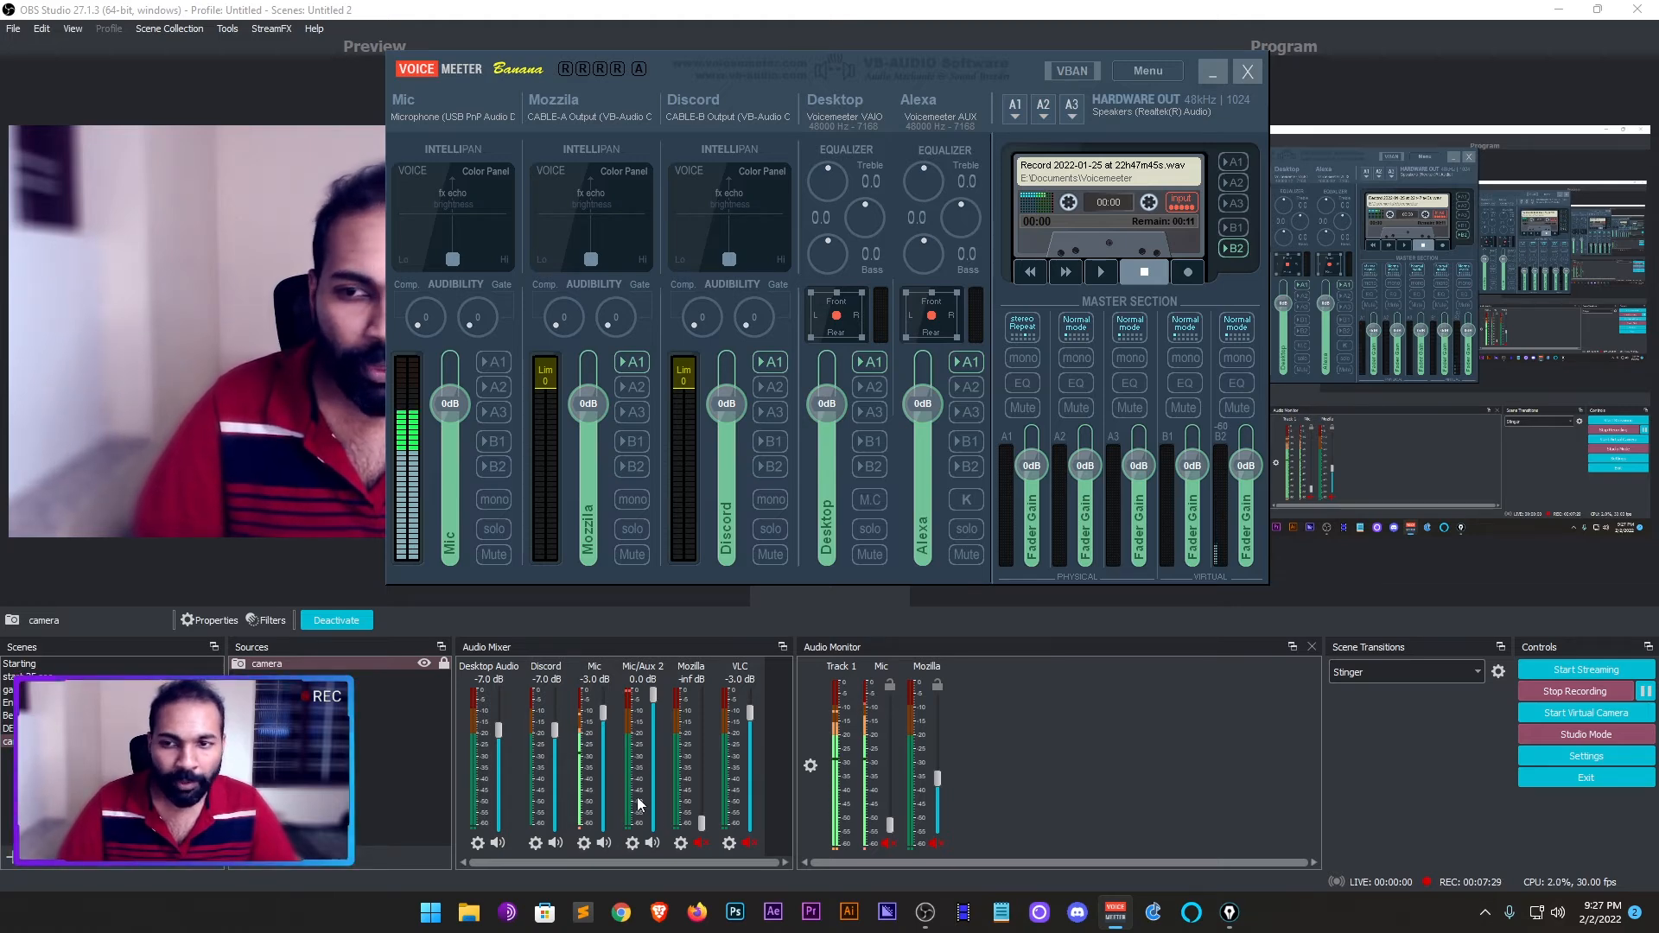
left_click(498, 468)
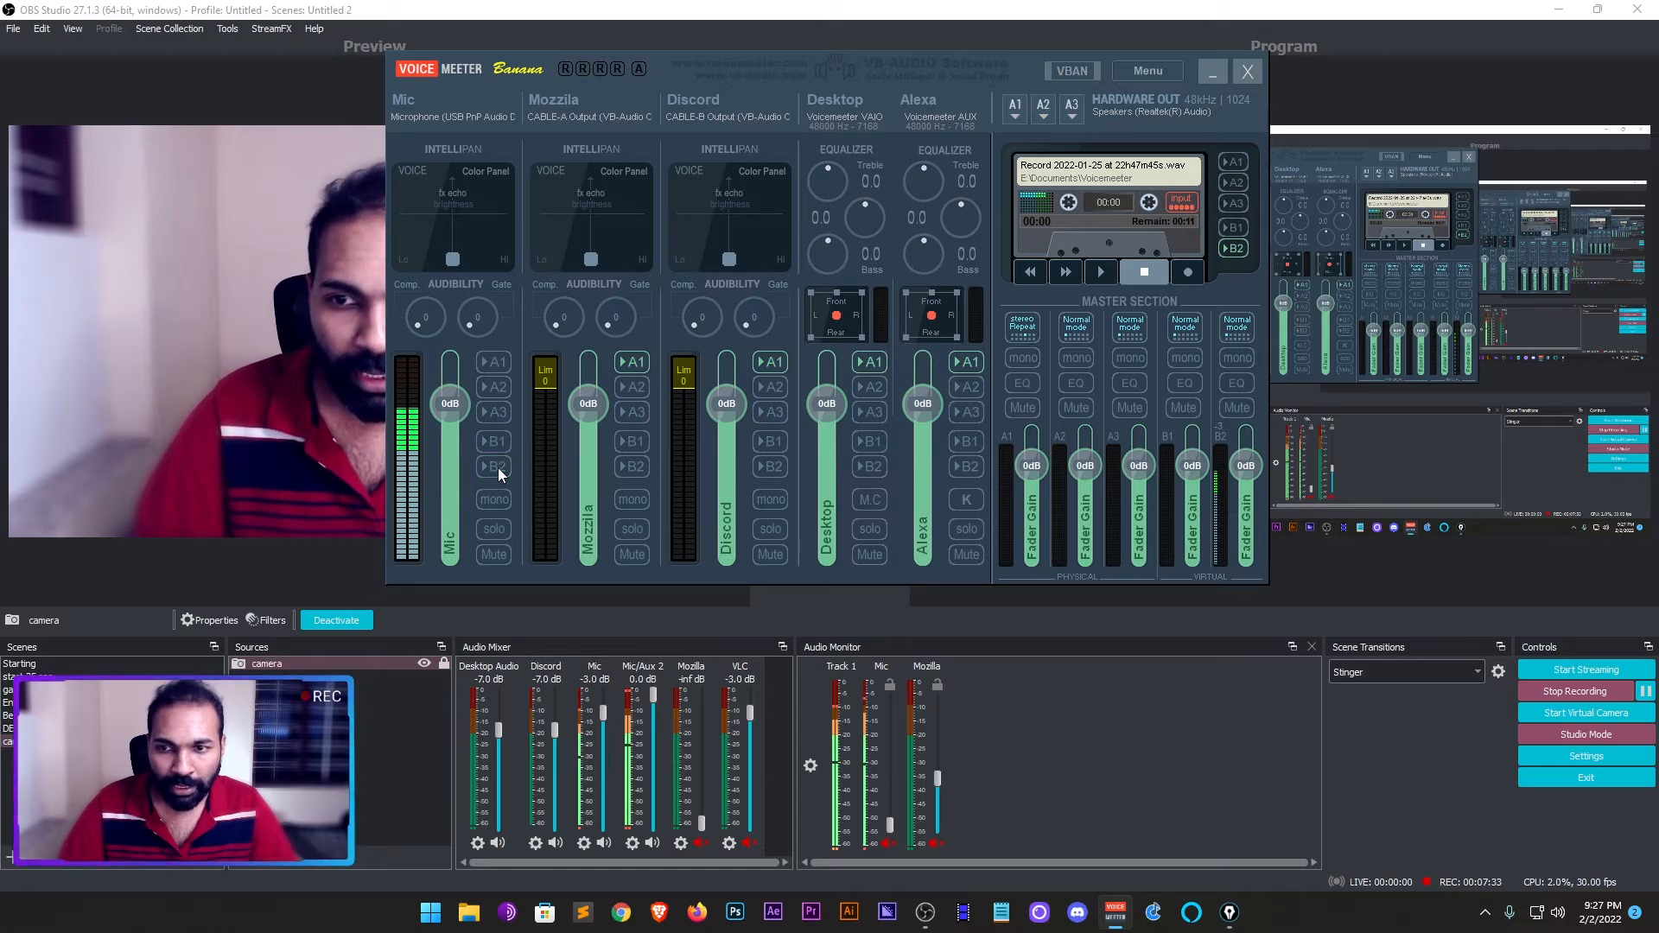
left_click(498, 469)
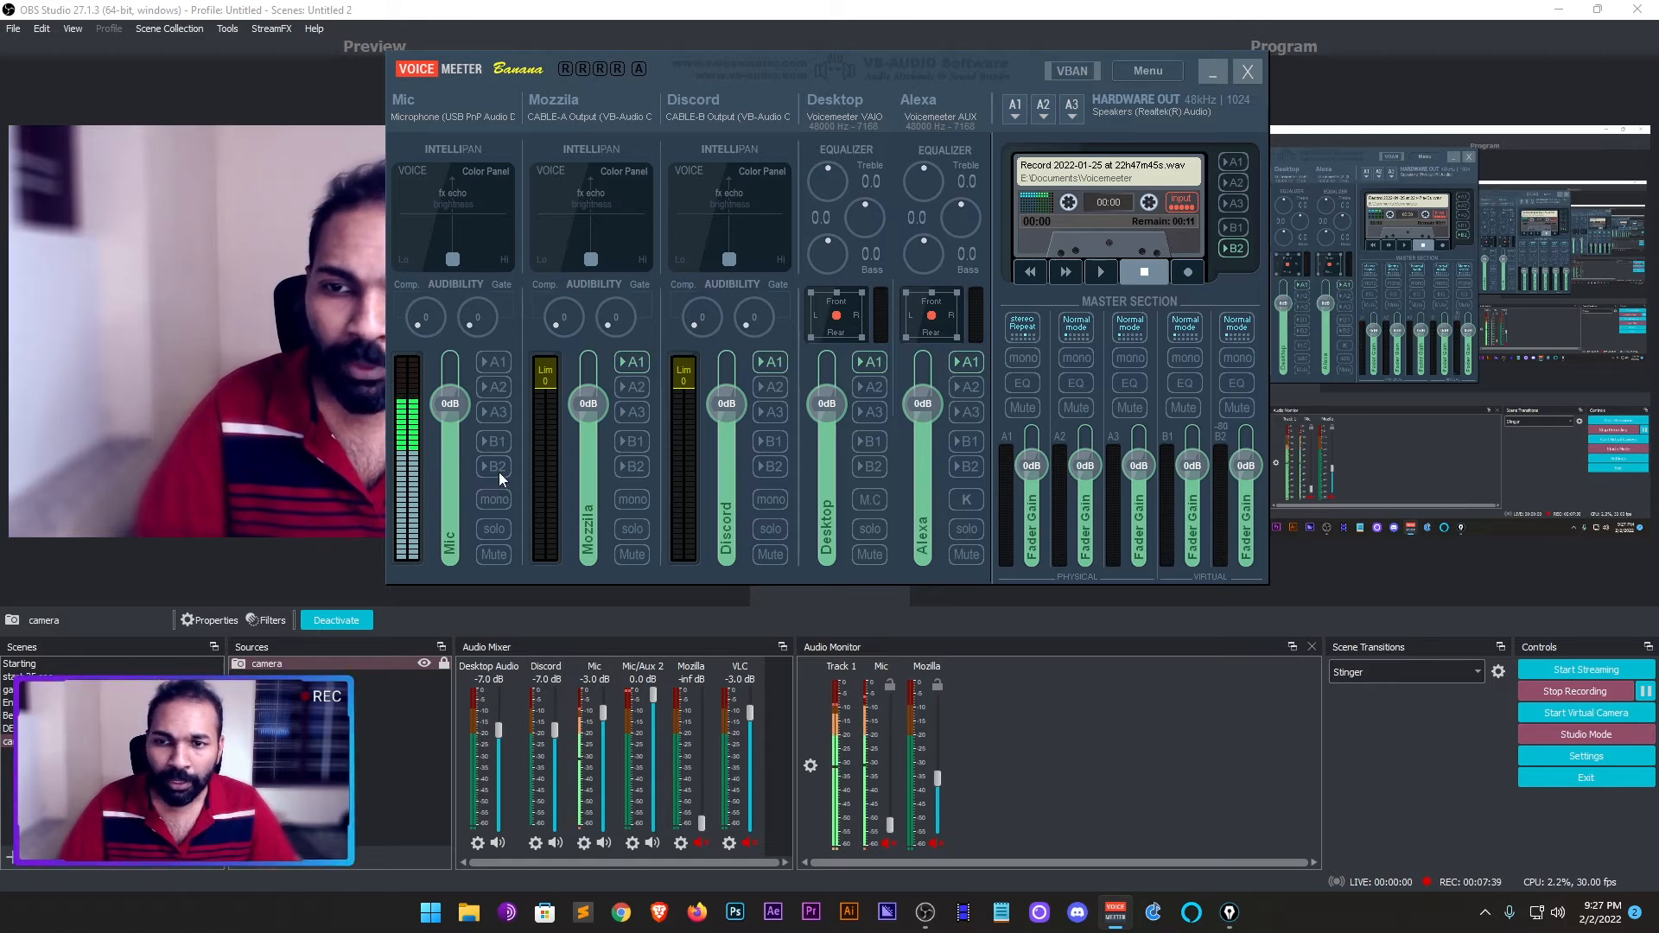
left_click(1075, 745)
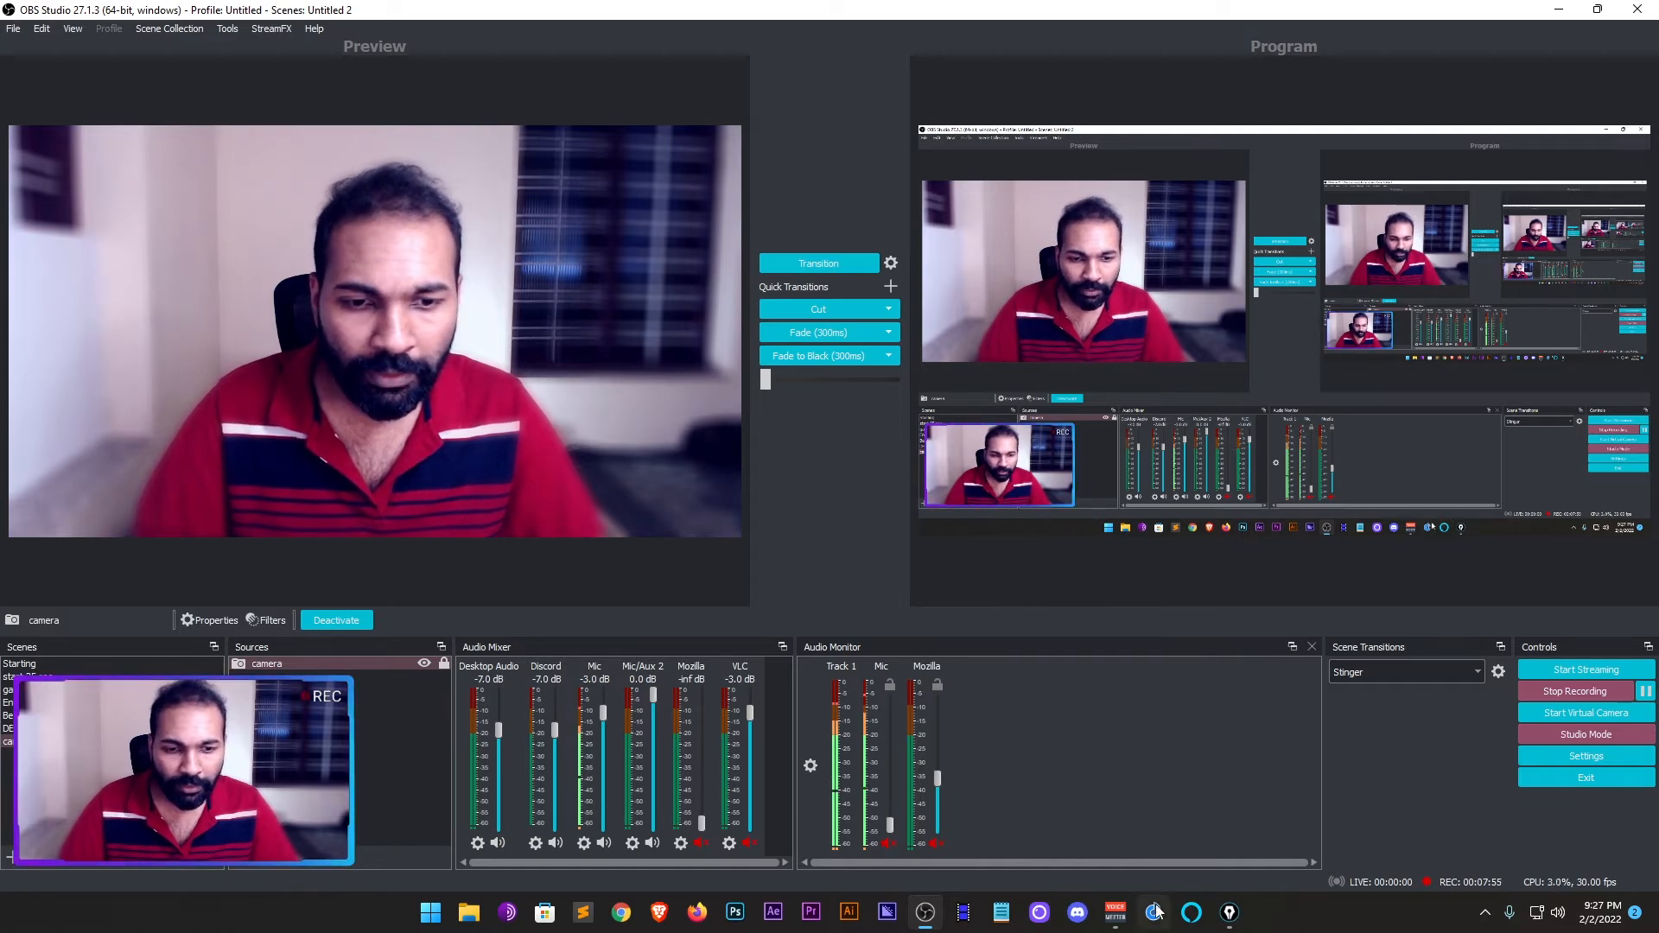
- In the OBS audio settings, circle VoiceMeeter Input and VoiceMeeter Aux Output, strike through the other devices, then clear the marks and close the settings
left_click(1117, 913)
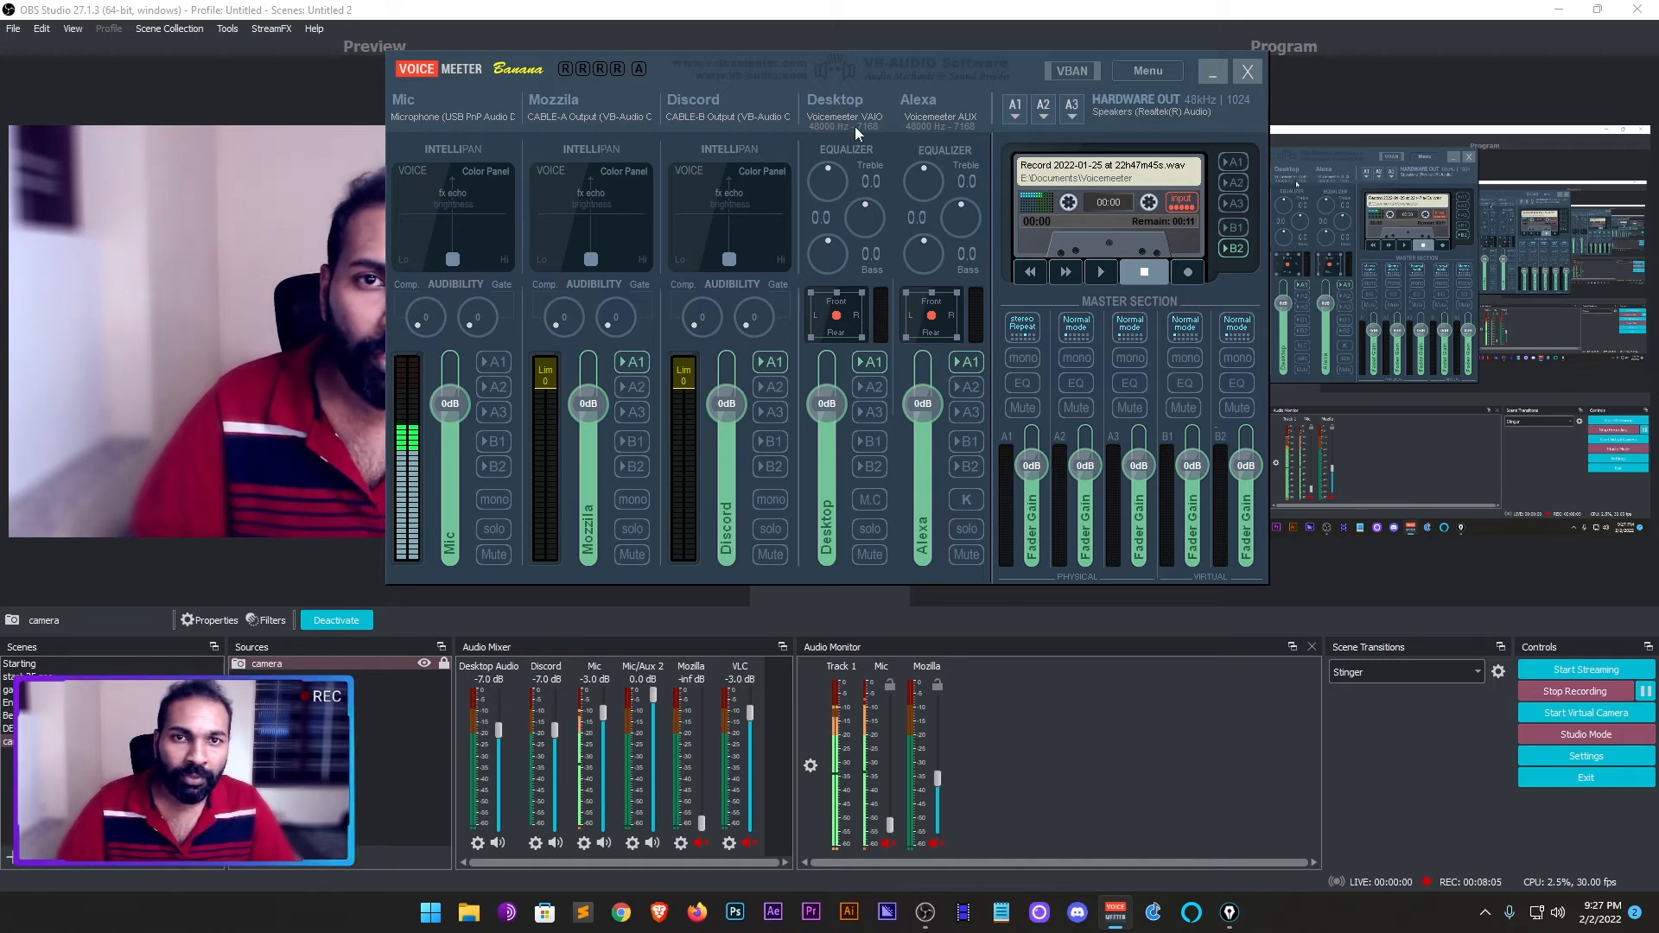
left_click(1550, 760)
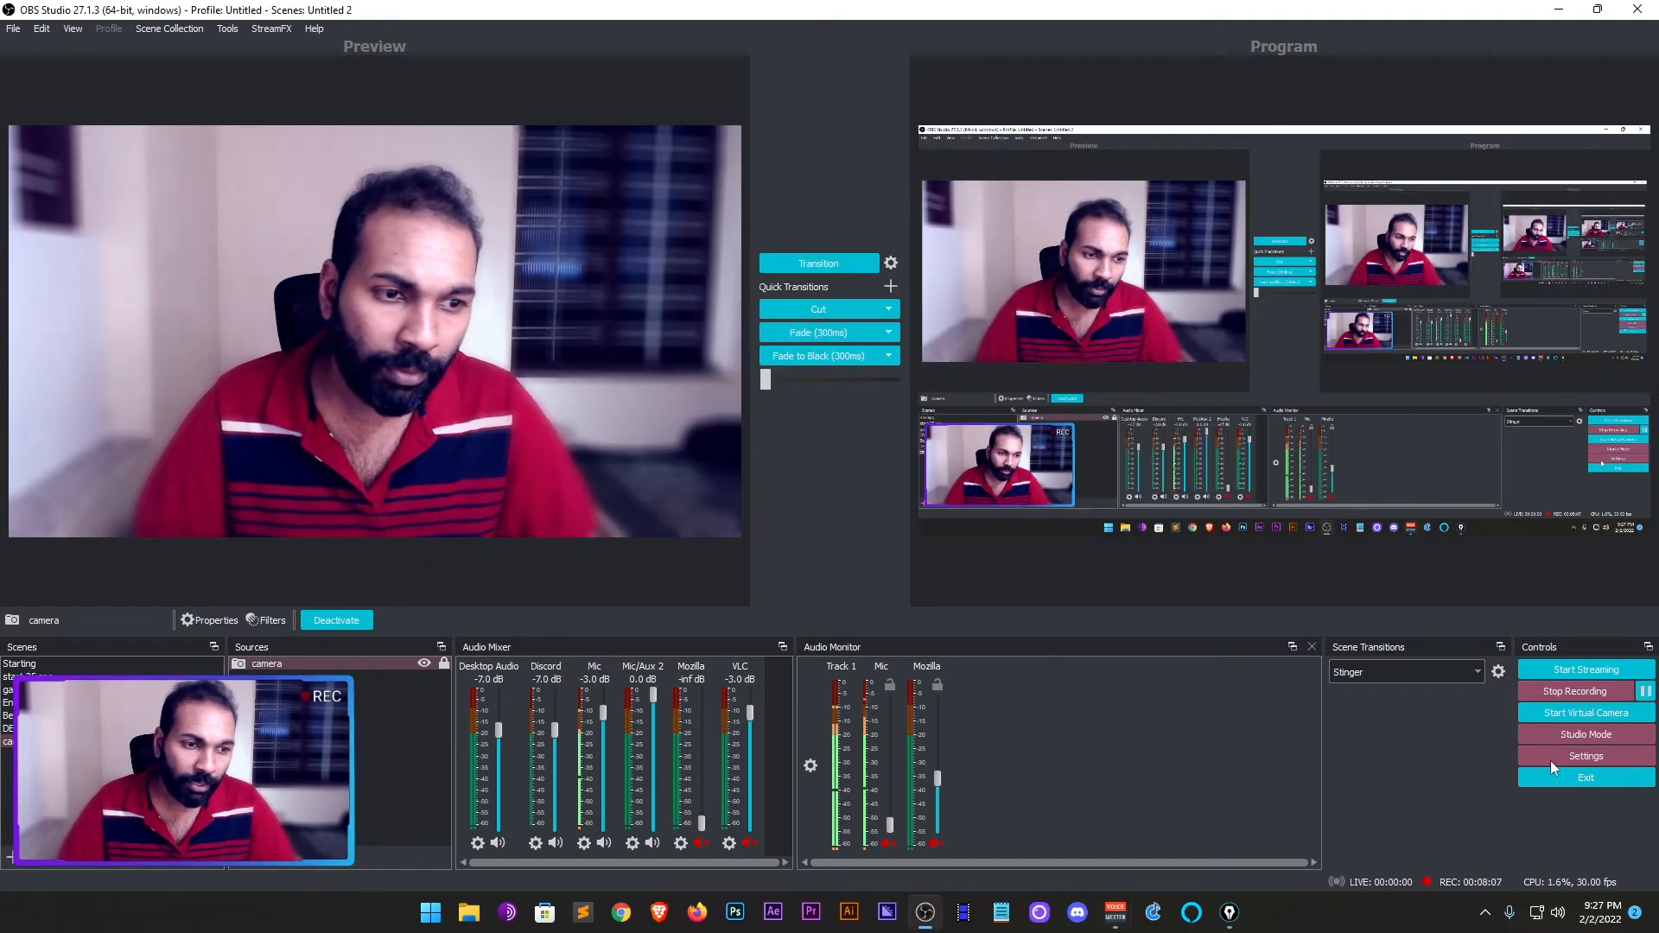
left_click(469, 298)
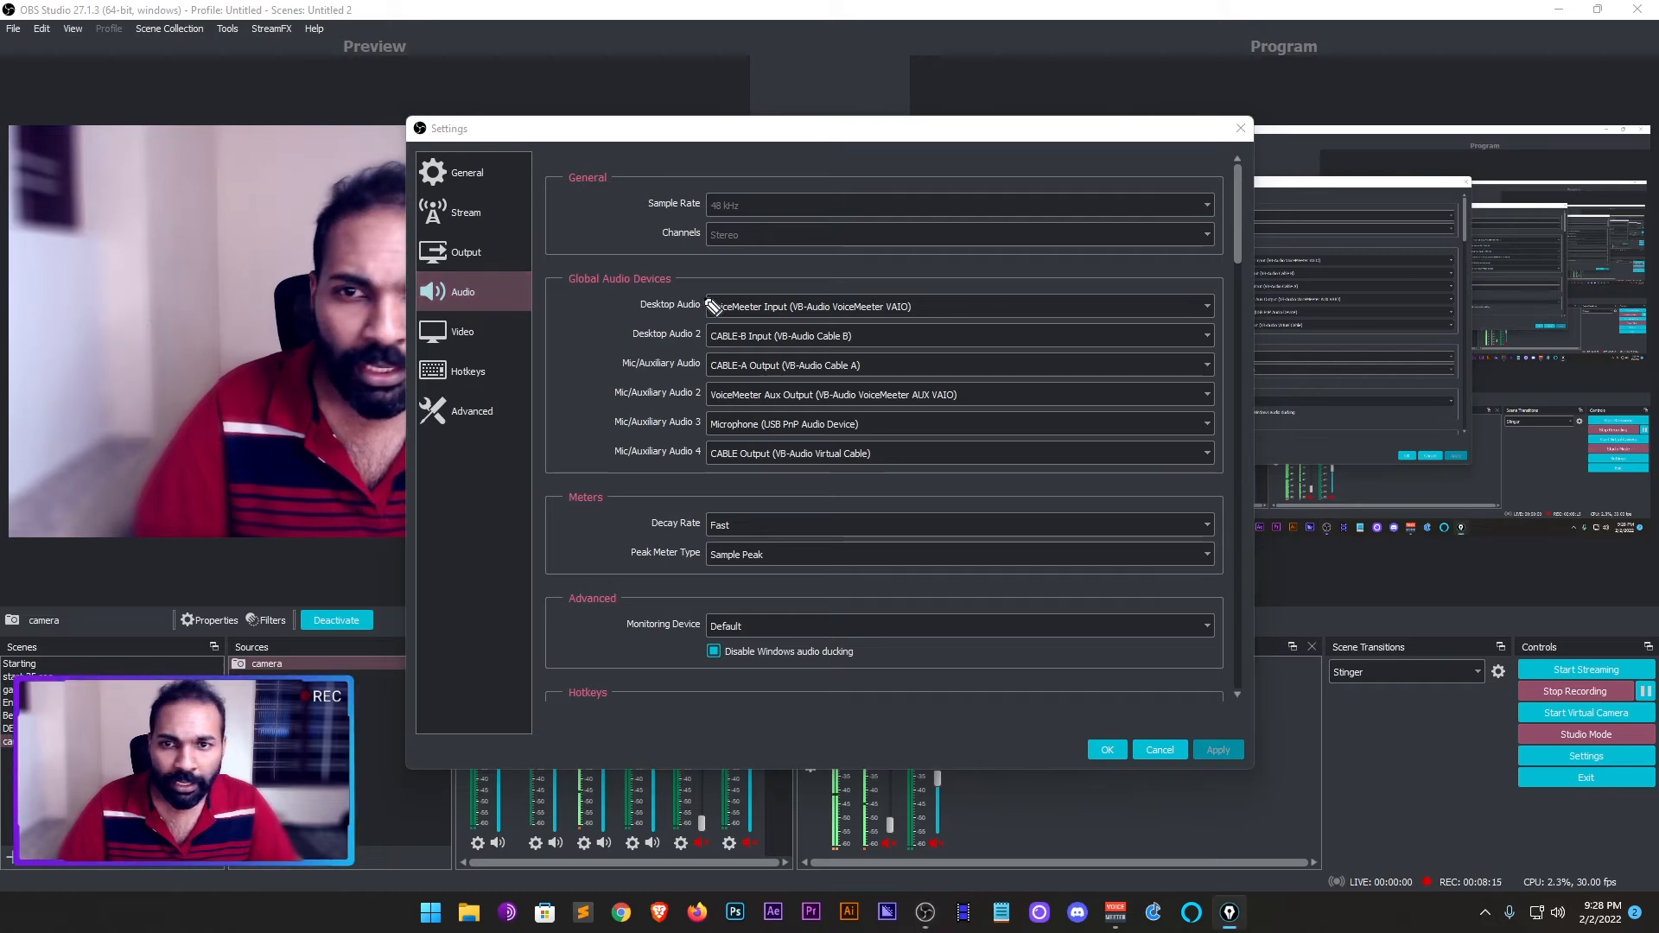
mouse_move(711, 286)
left_mouse_down()
mouse_move(696, 310)
mouse_move(843, 322)
mouse_move(919, 289)
mouse_move(694, 286)
left_mouse_up()
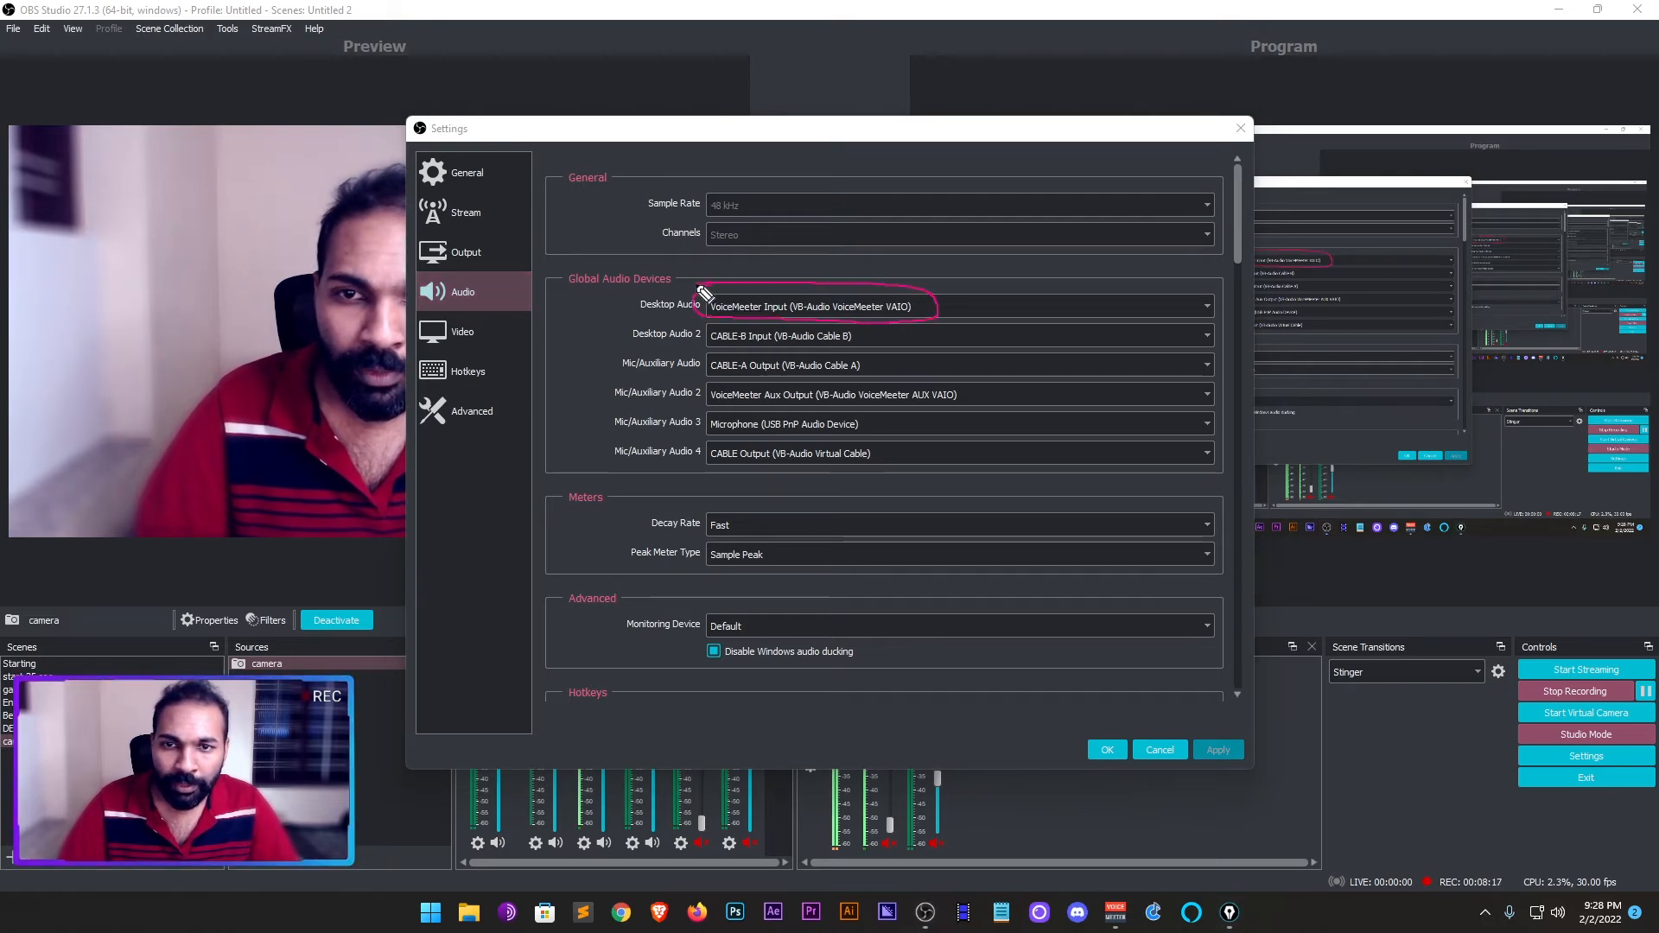
mouse_move(719, 382)
left_mouse_down()
mouse_move(918, 411)
mouse_move(974, 393)
mouse_move(719, 383)
left_mouse_up()
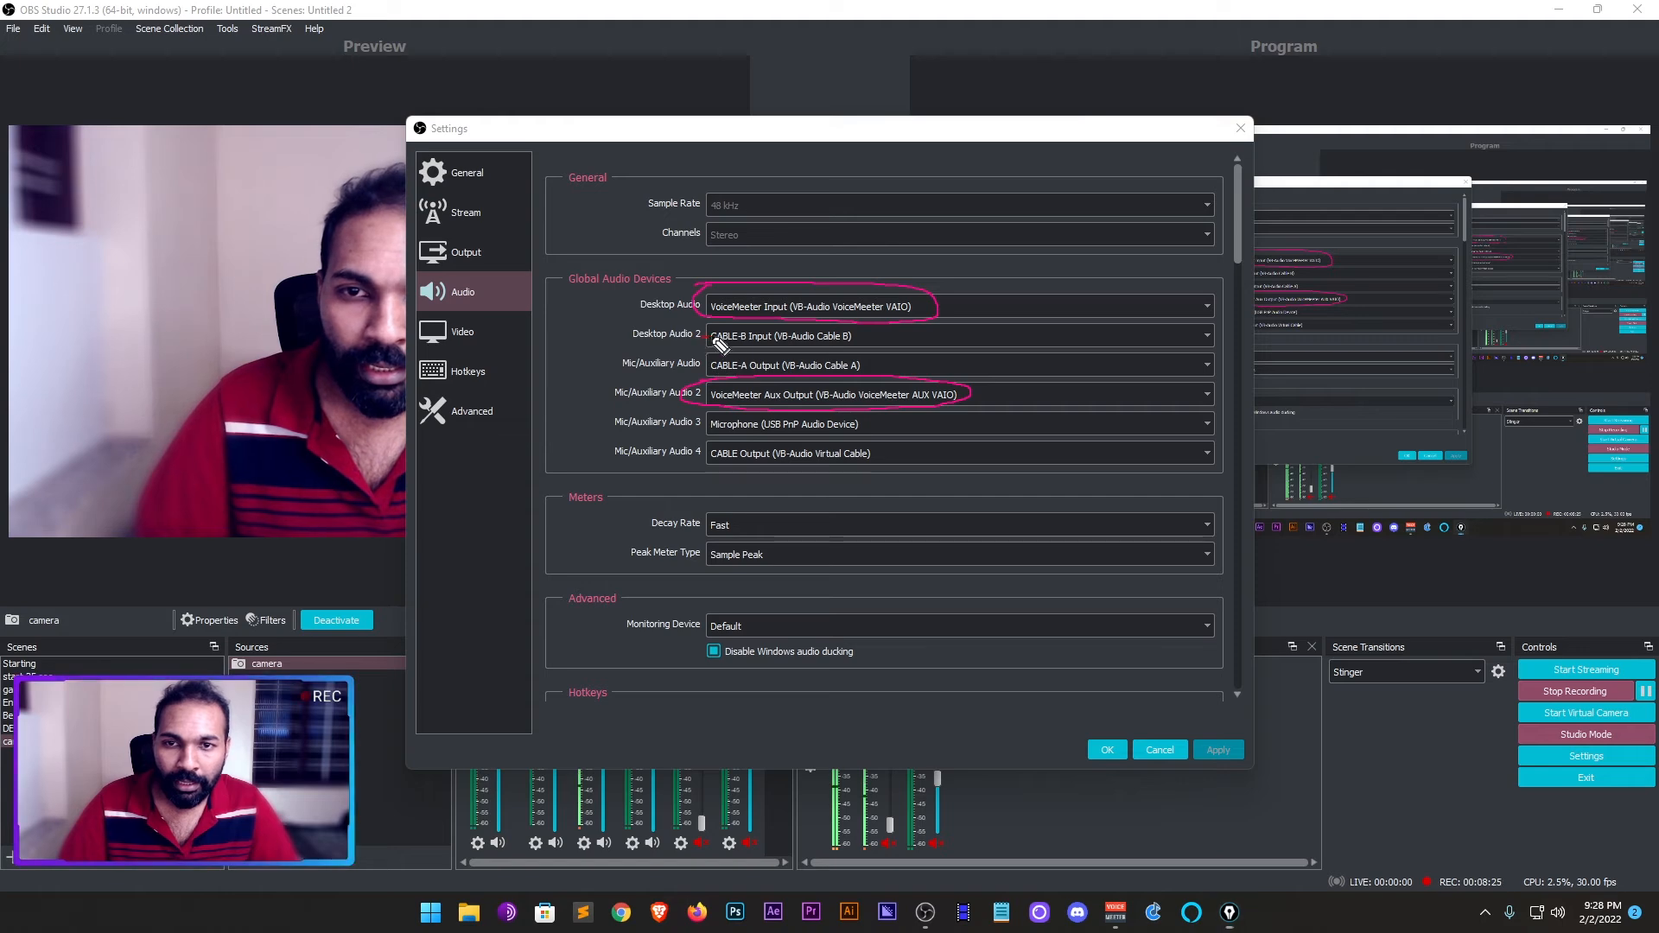
left_click_drag(713, 337, 853, 350)
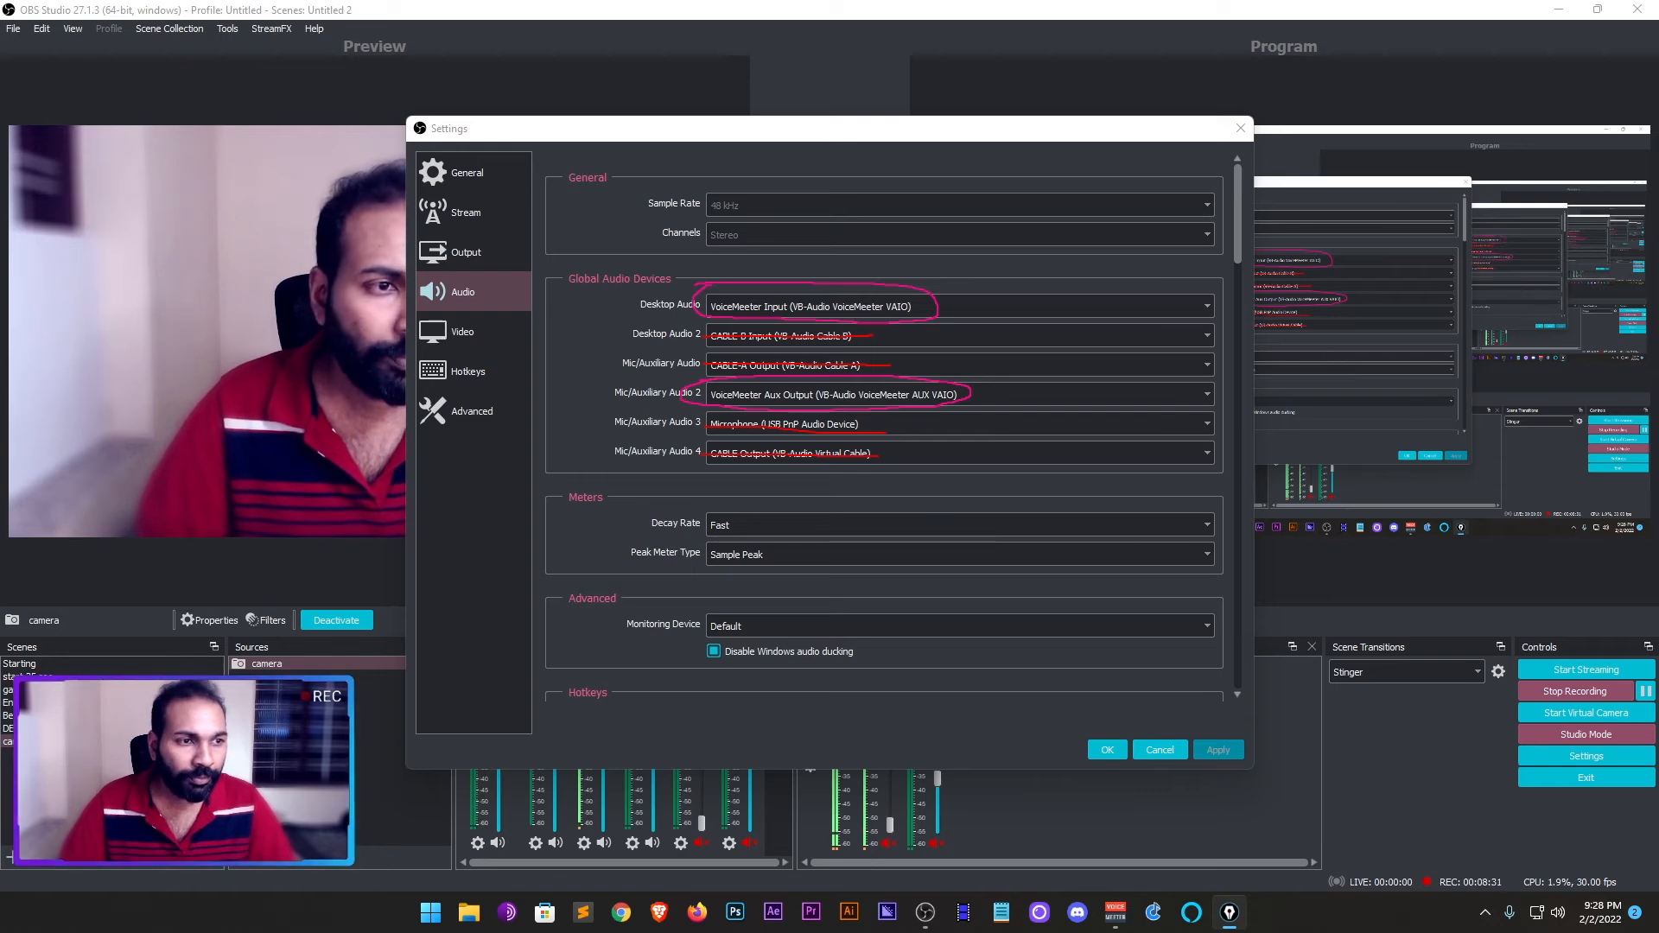
key("ctrl+shift+7")
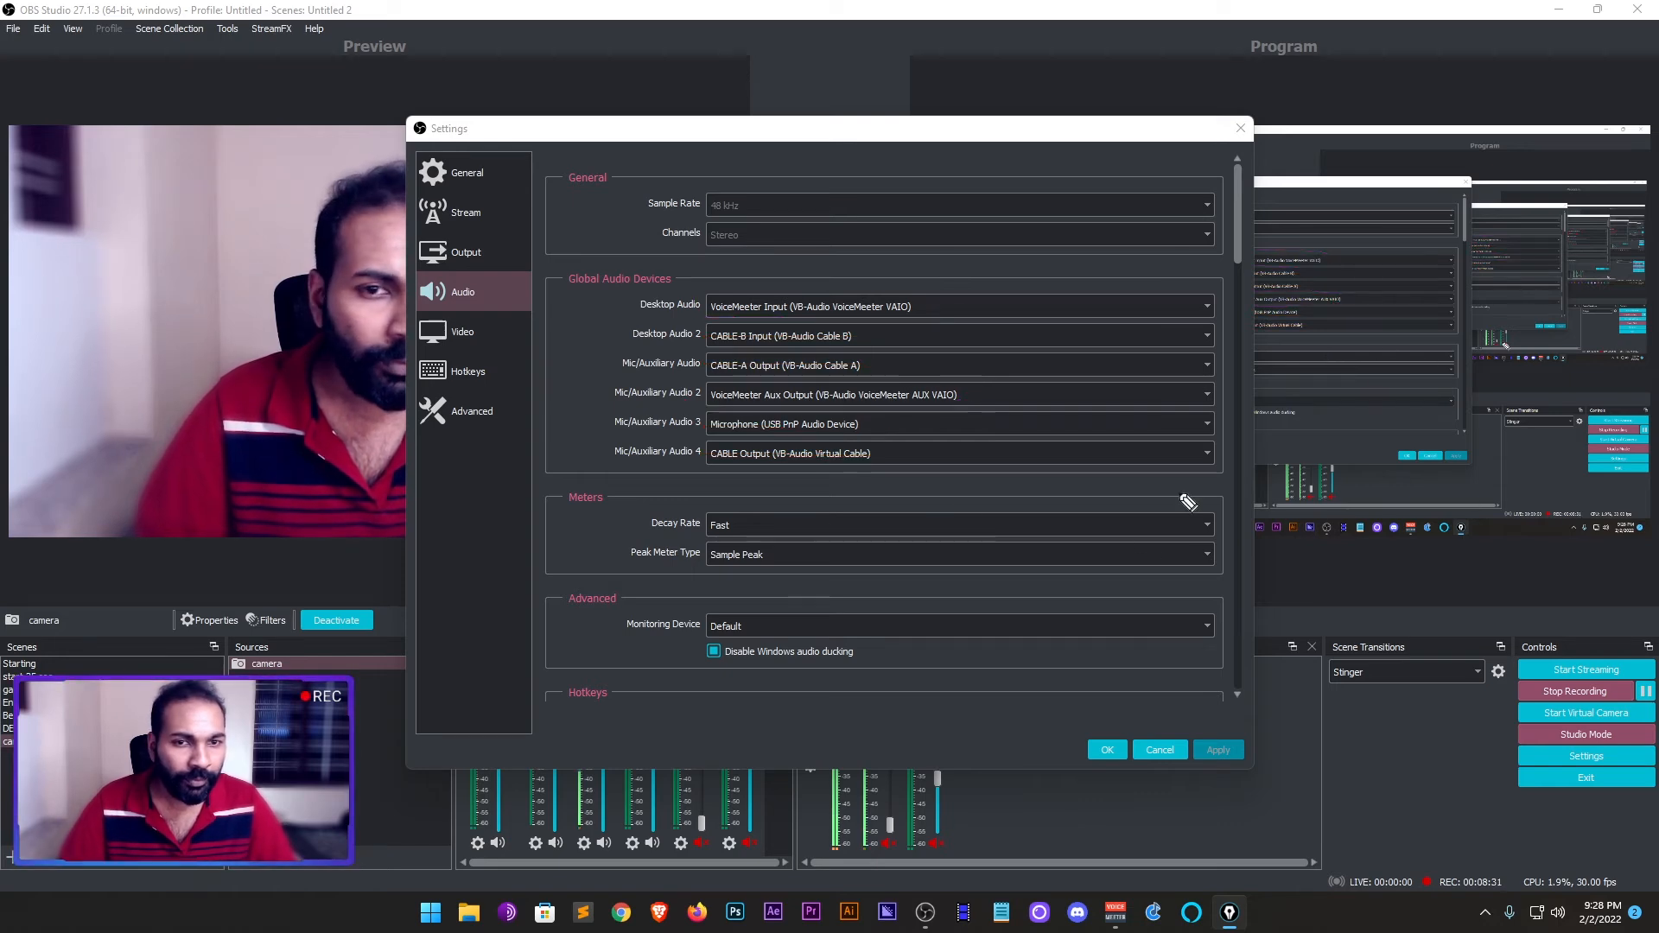
left_click(1106, 747)
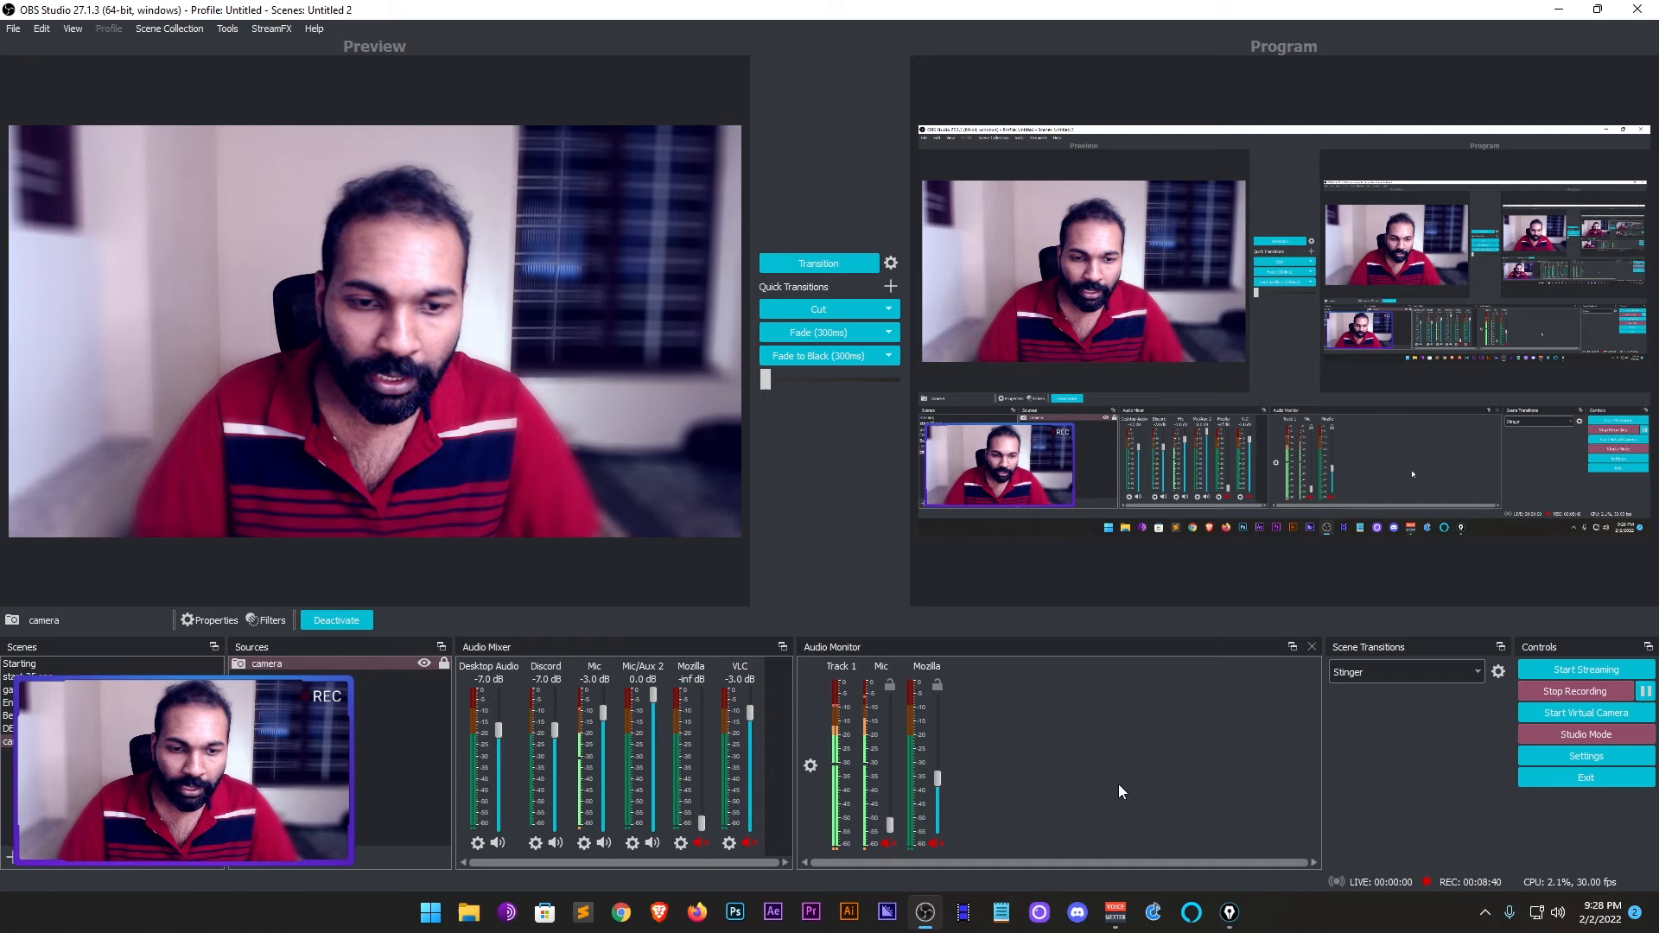
- Switch to Voicemeeter and circle the B1 and B2 outputs in the master section
left_click(1118, 920)
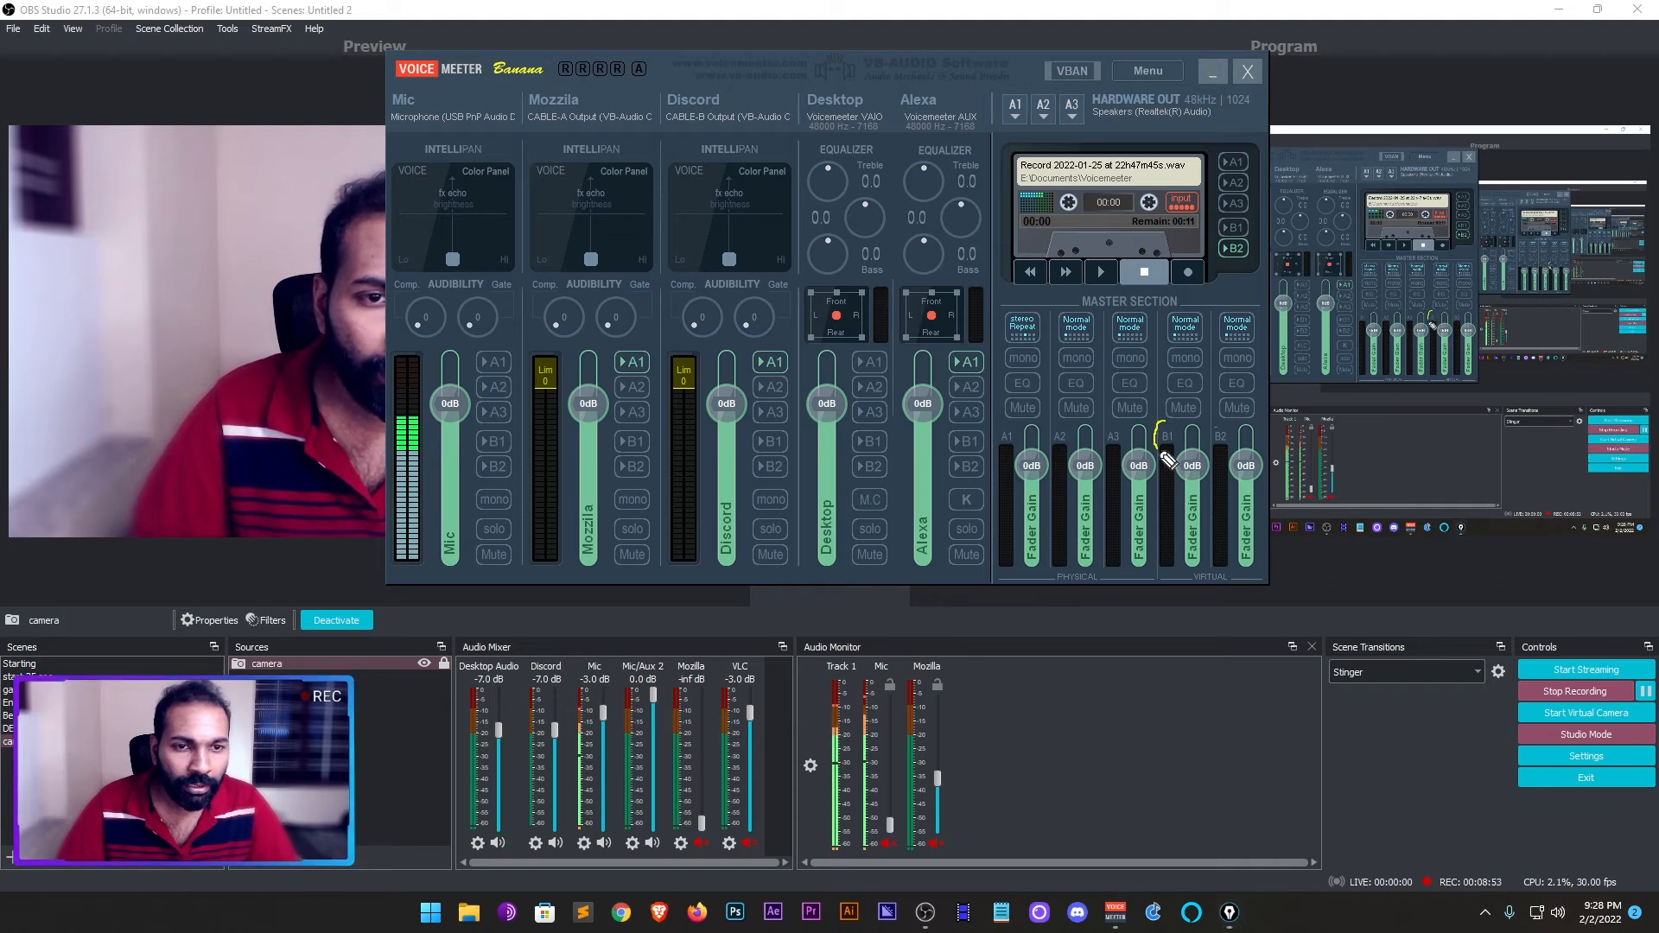
left_click_drag(1221, 432, 1261, 442)
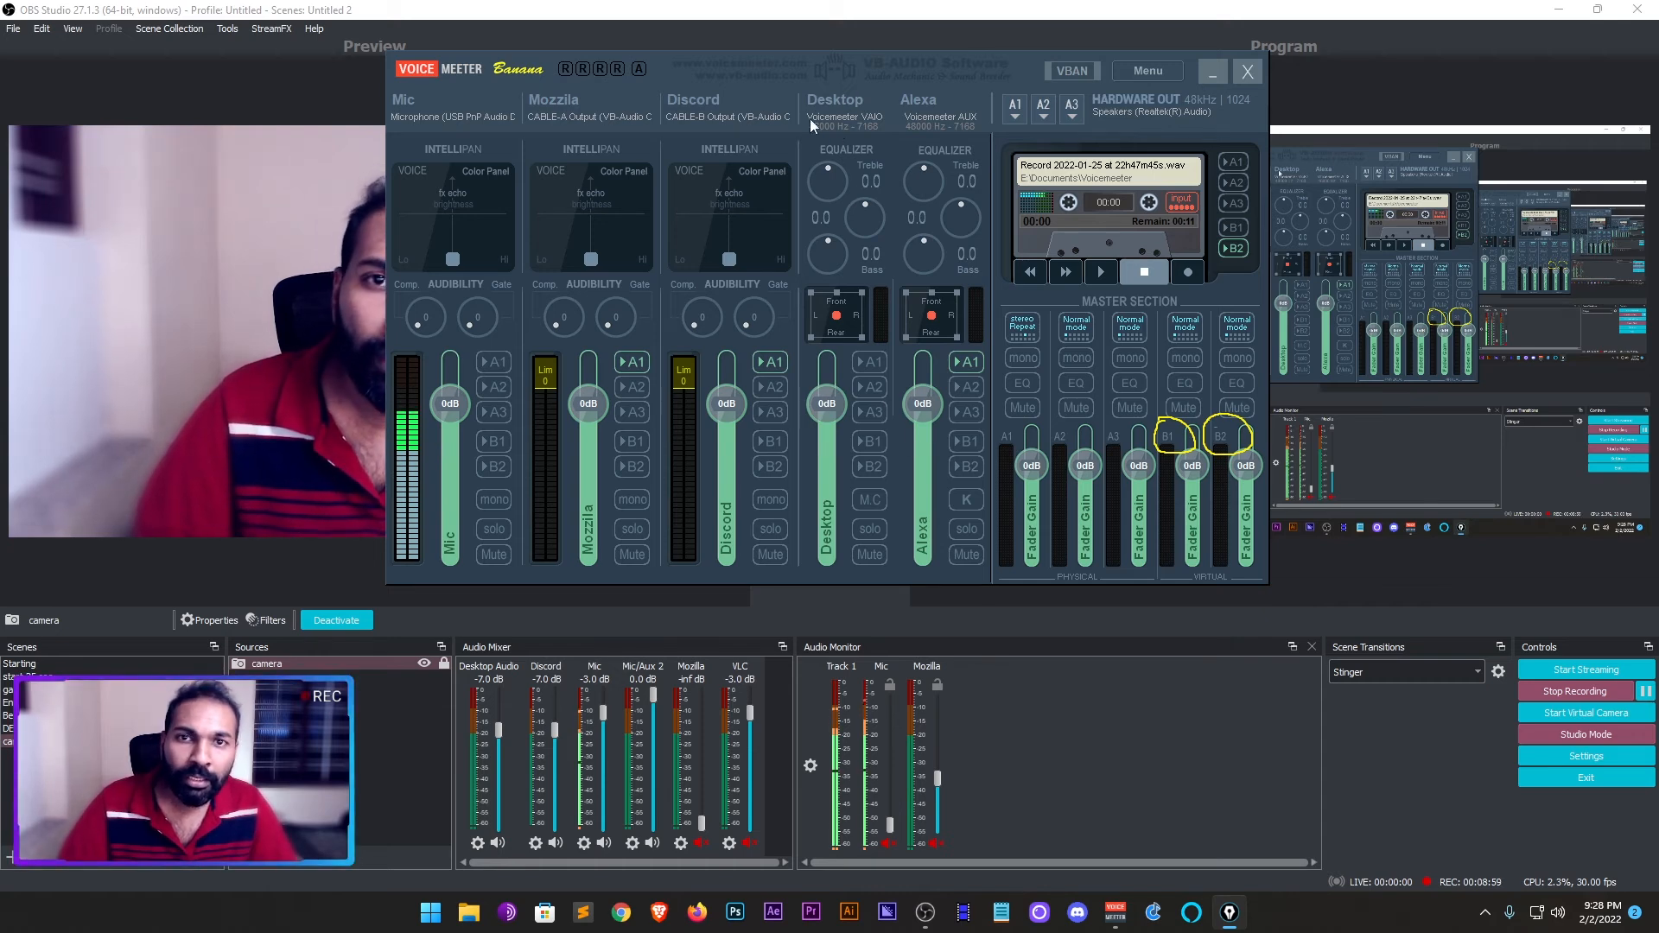
- Route the Desktop strip to B1, Mic to B2, and the Mozzila and Discord strips to A1 and B1
left_click(871, 442)
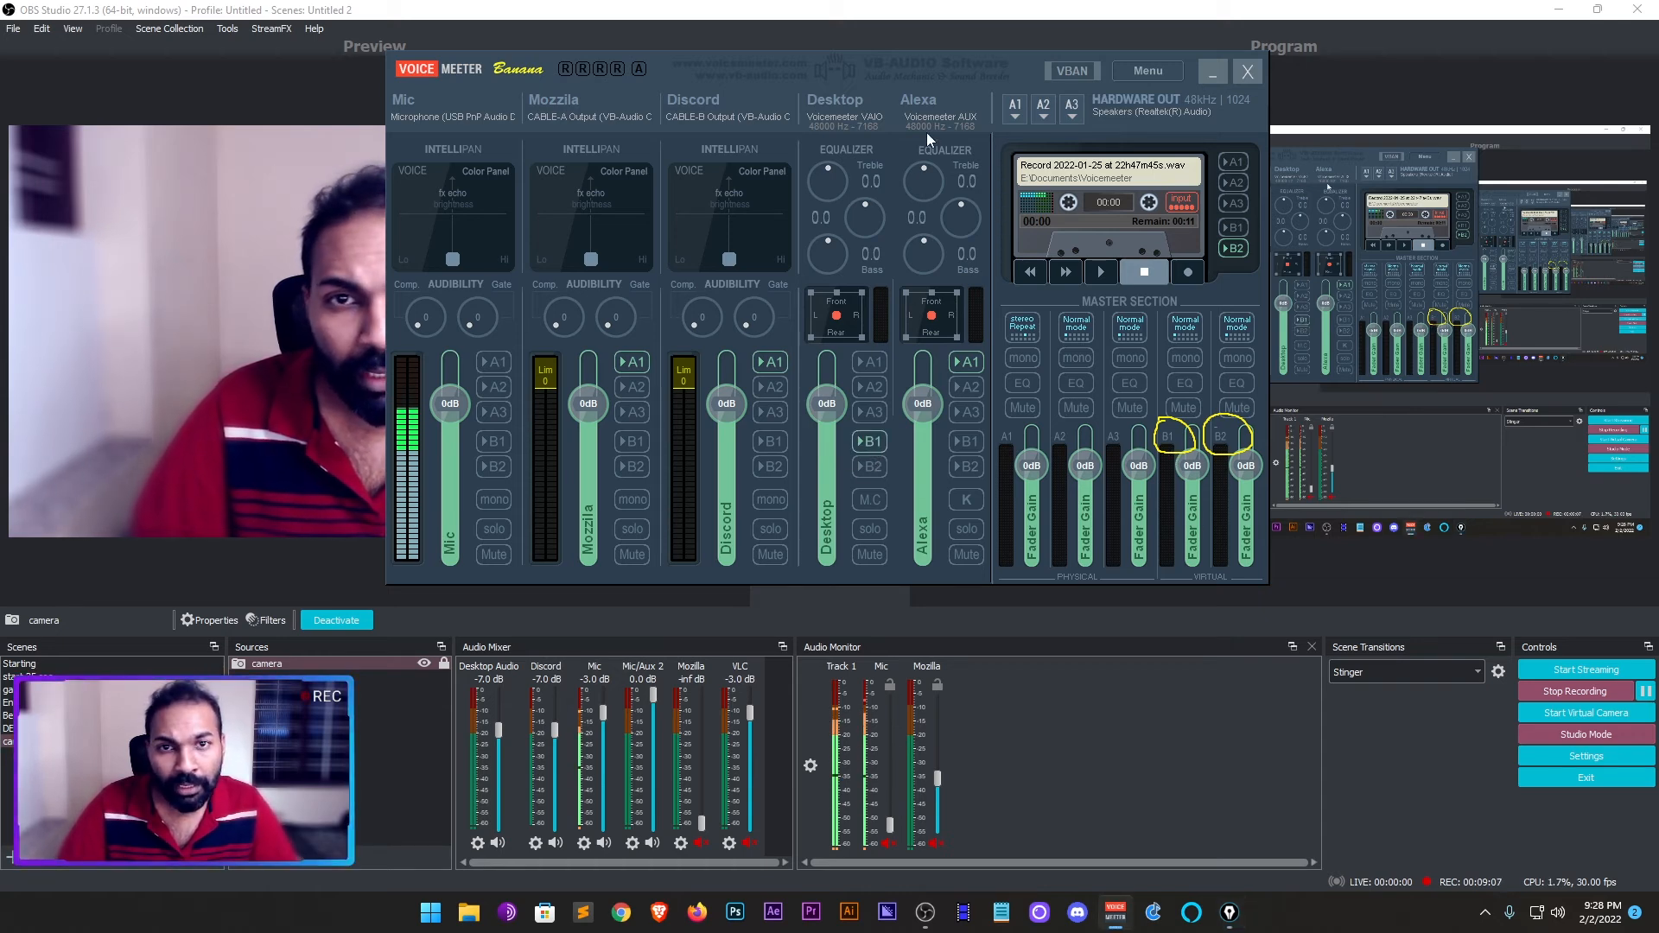
left_click(495, 466)
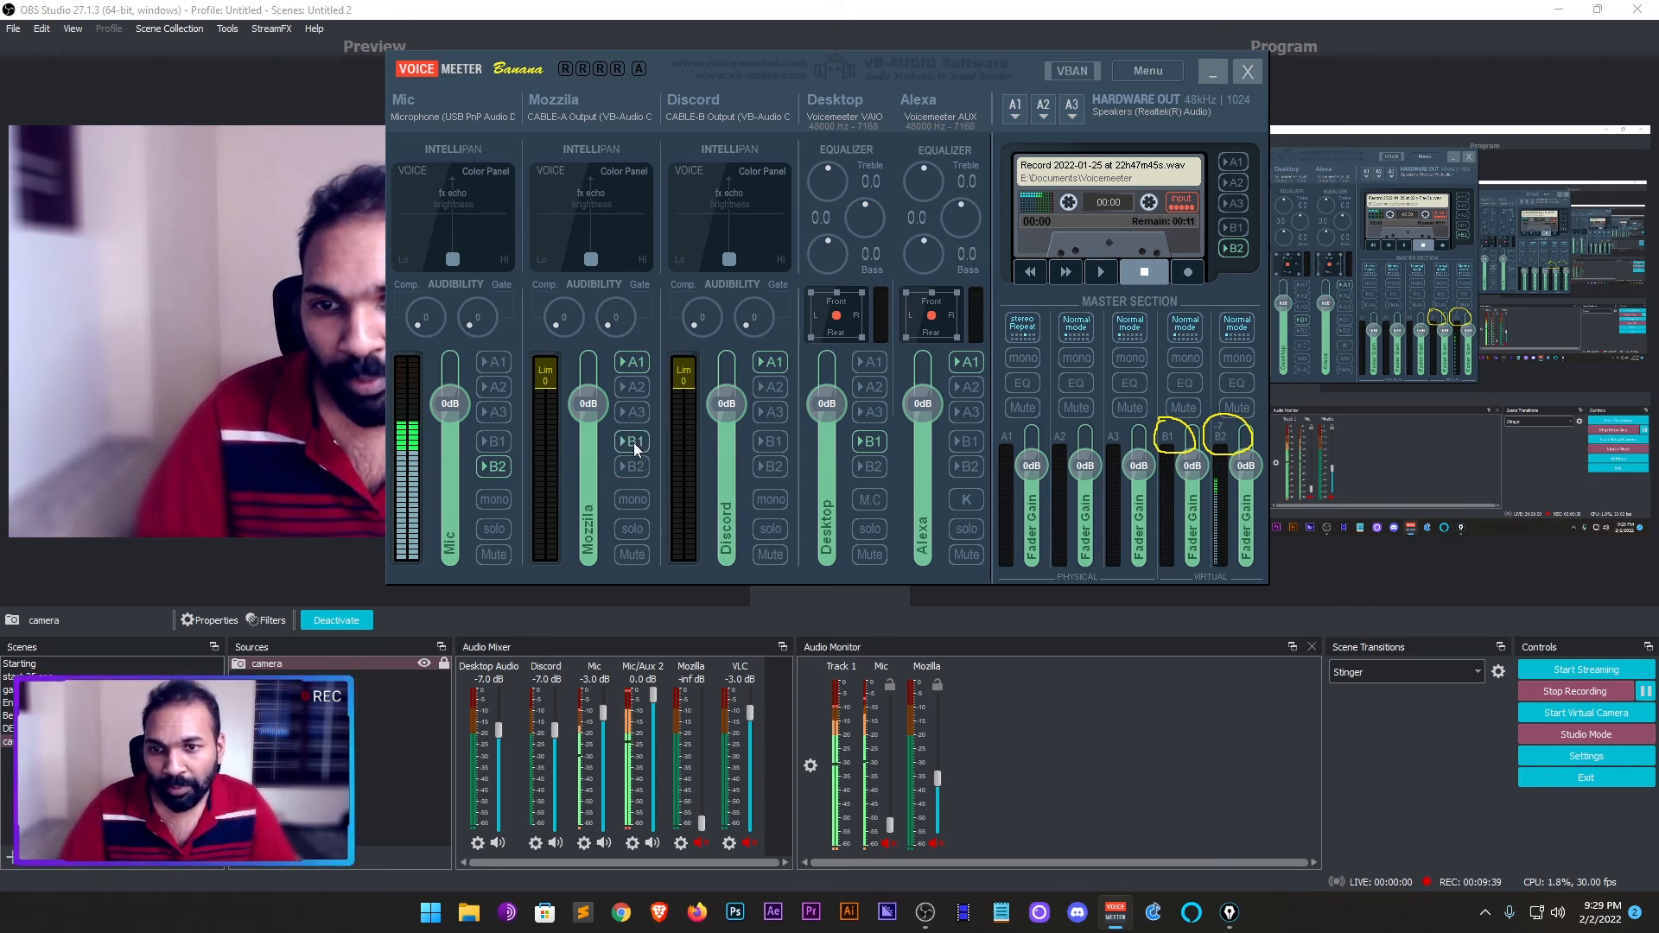
left_click(638, 363)
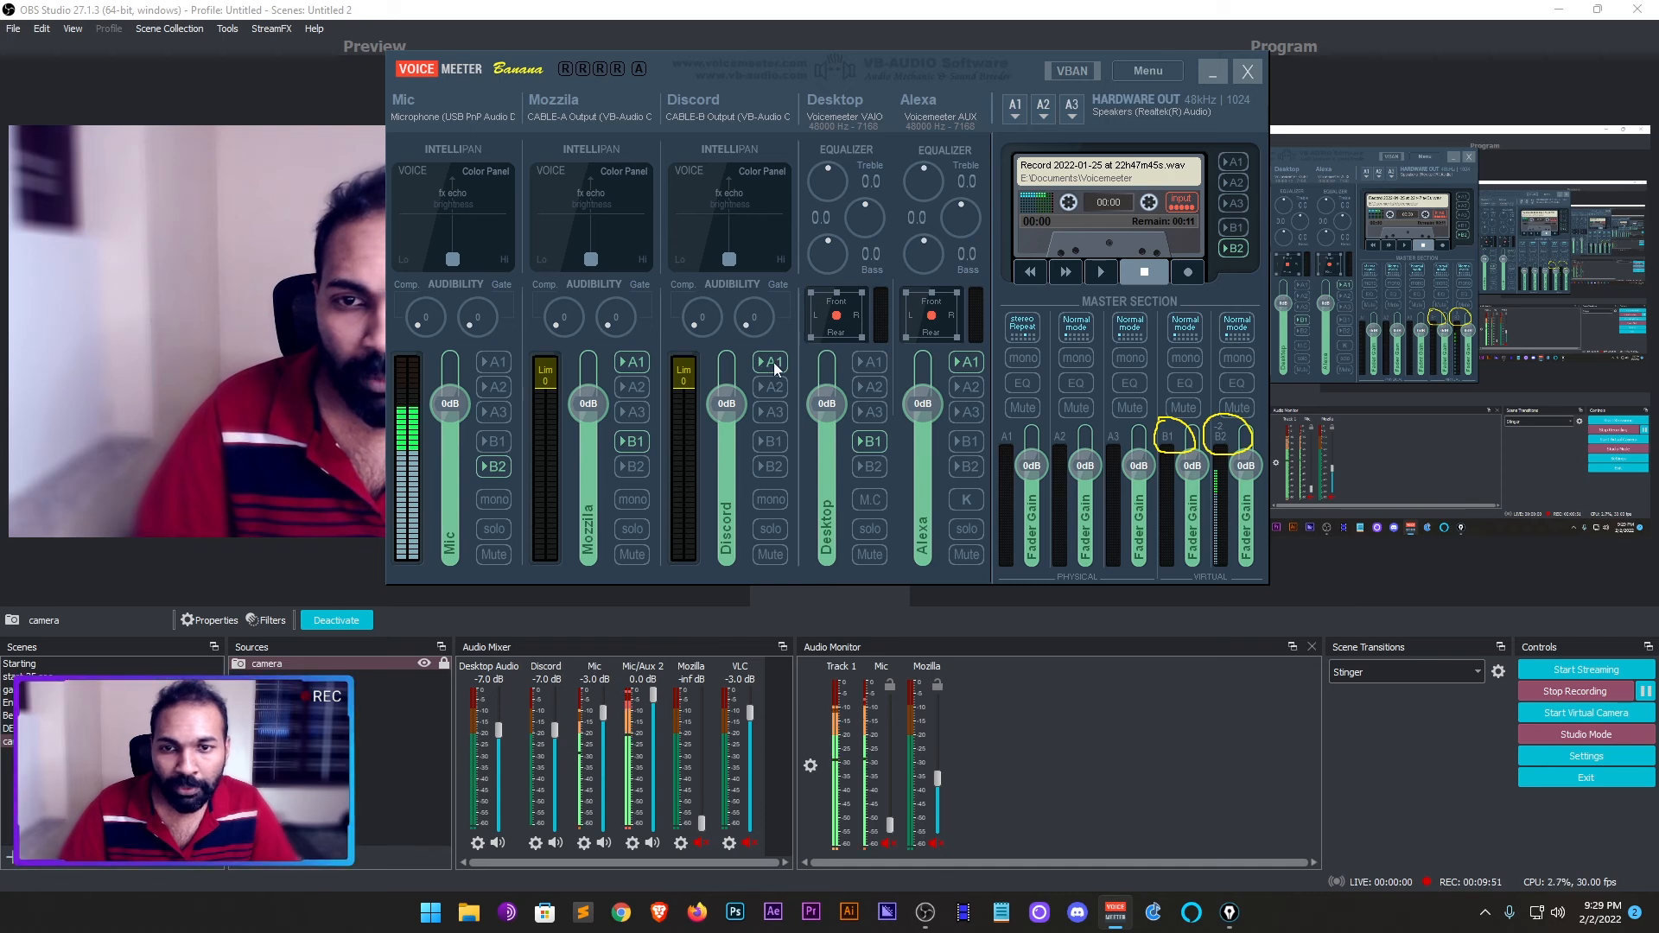
left_click(773, 445)
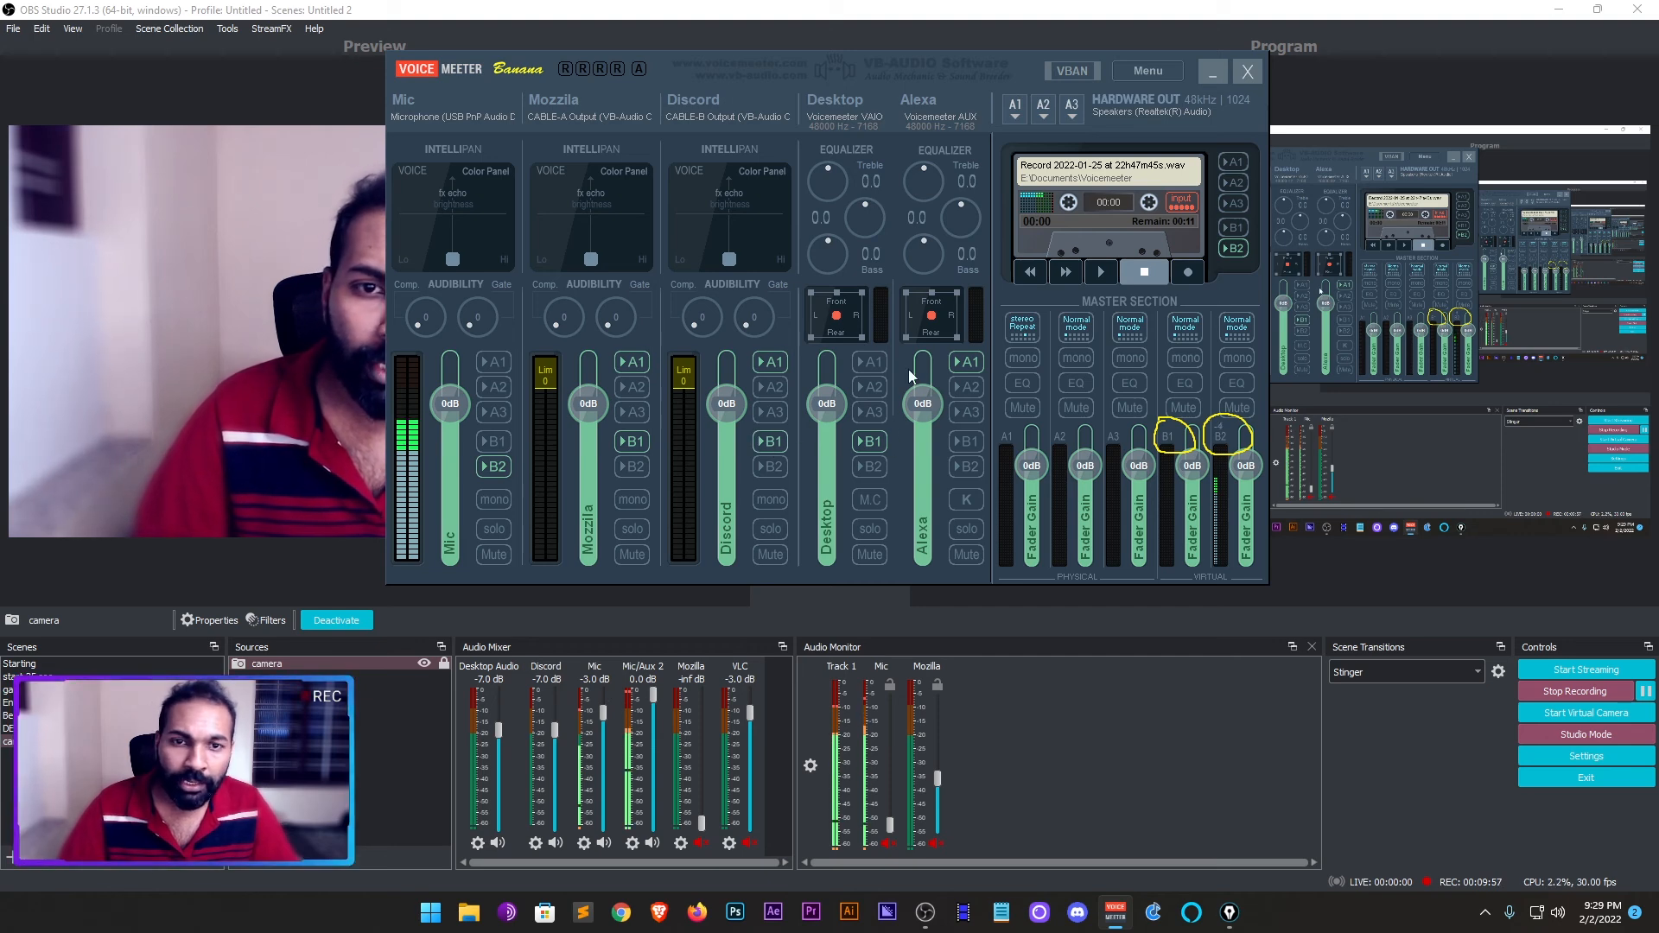